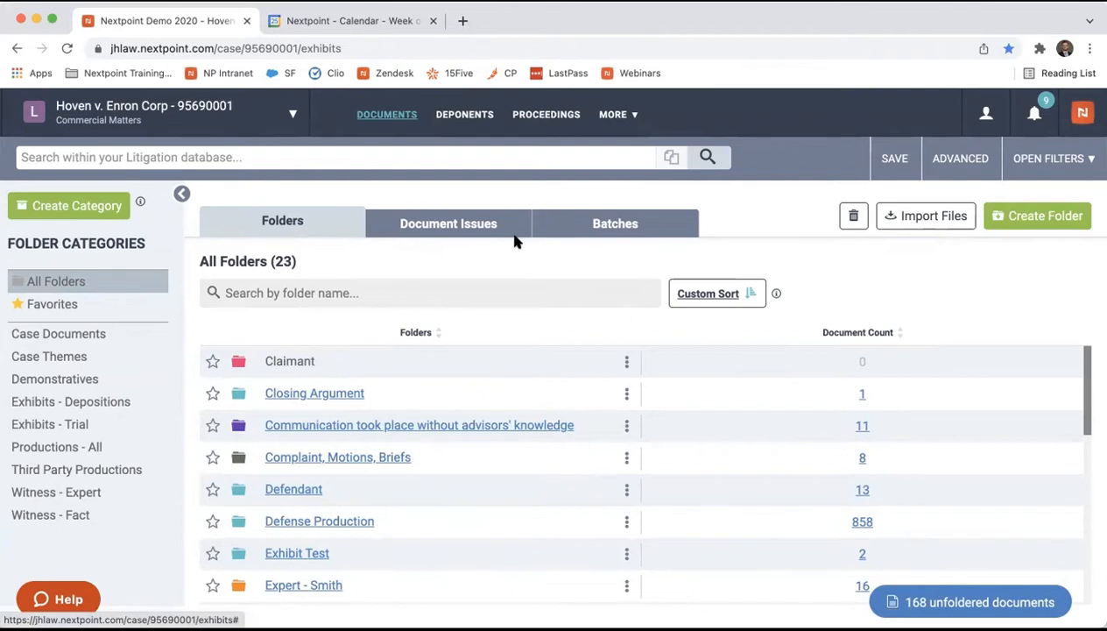
Step: Show the Exhibits - Trial folder category and run the saved Hot Document Search
left_click(105, 426)
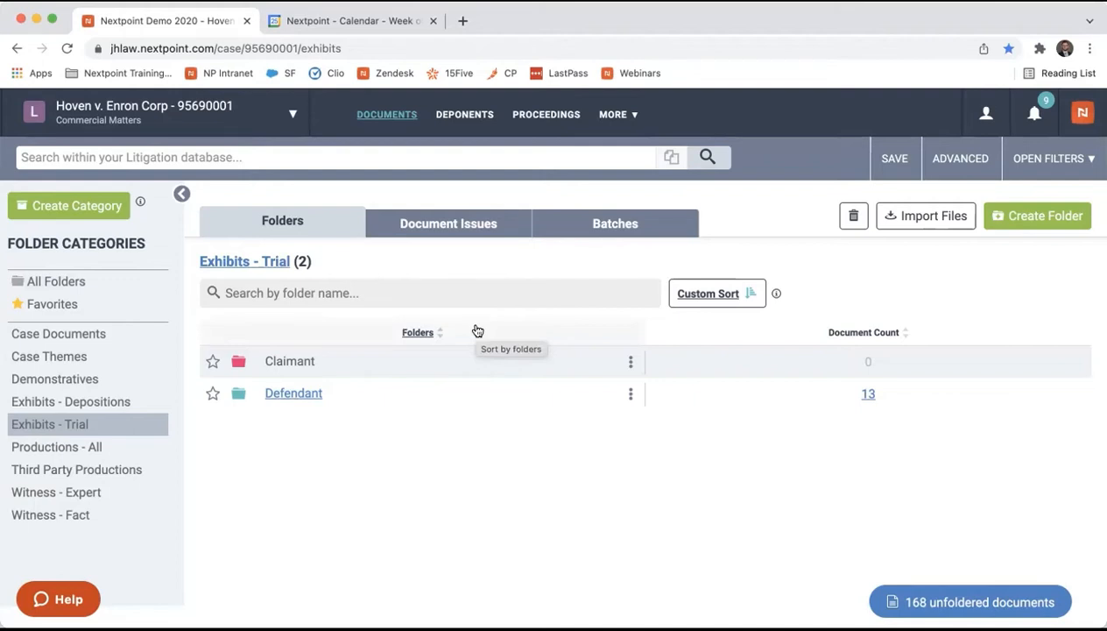
left_click(884, 168)
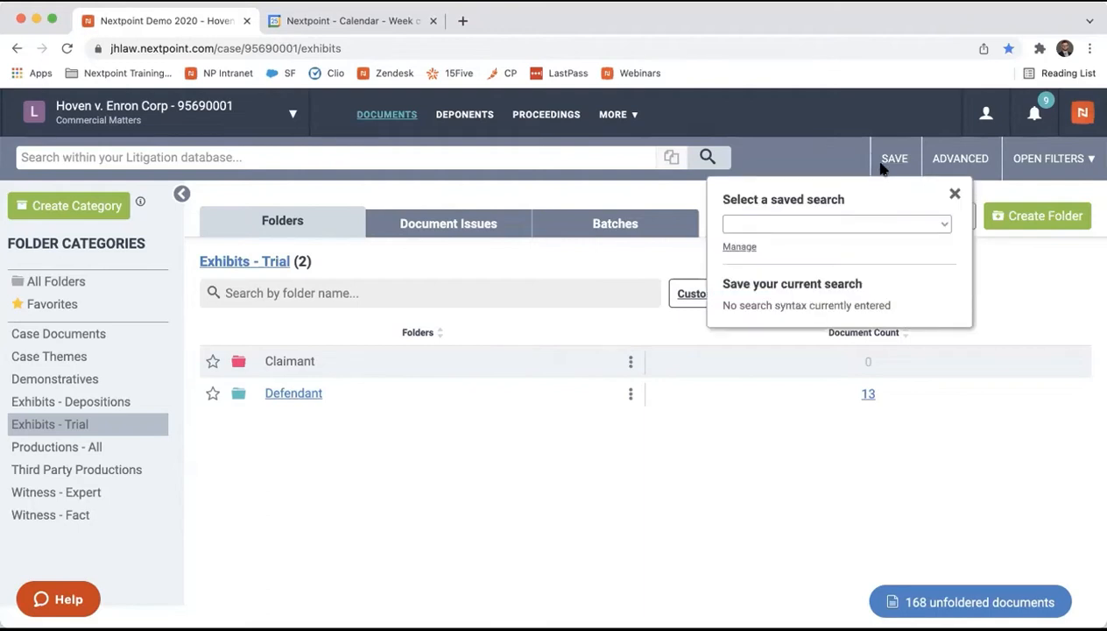
left_click(903, 224)
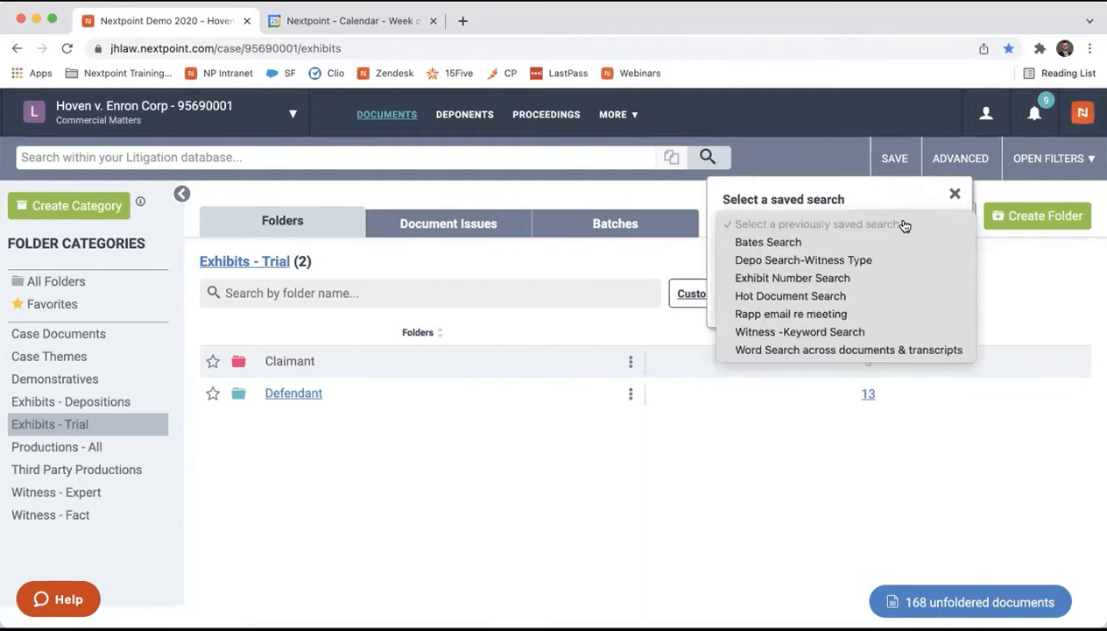
left_click(868, 295)
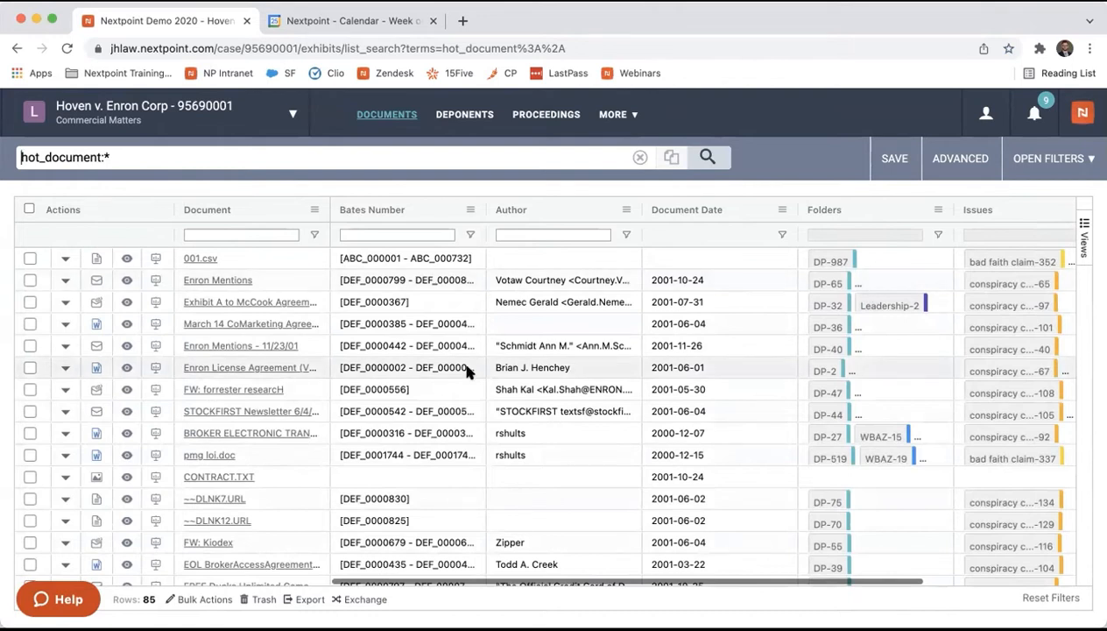
Step: Bulk-add the first March 14 CoMarketing Agreement, FW: forrester researcH and pmg loi.doc to the Claimant folder with no start number
left_click(28, 324)
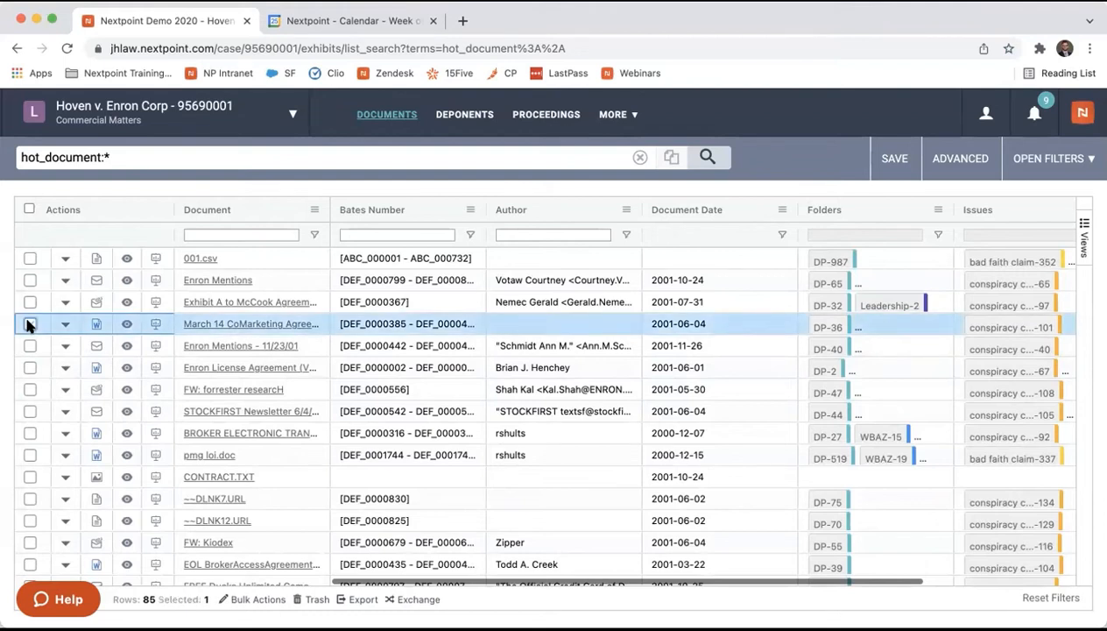
left_click(30, 389)
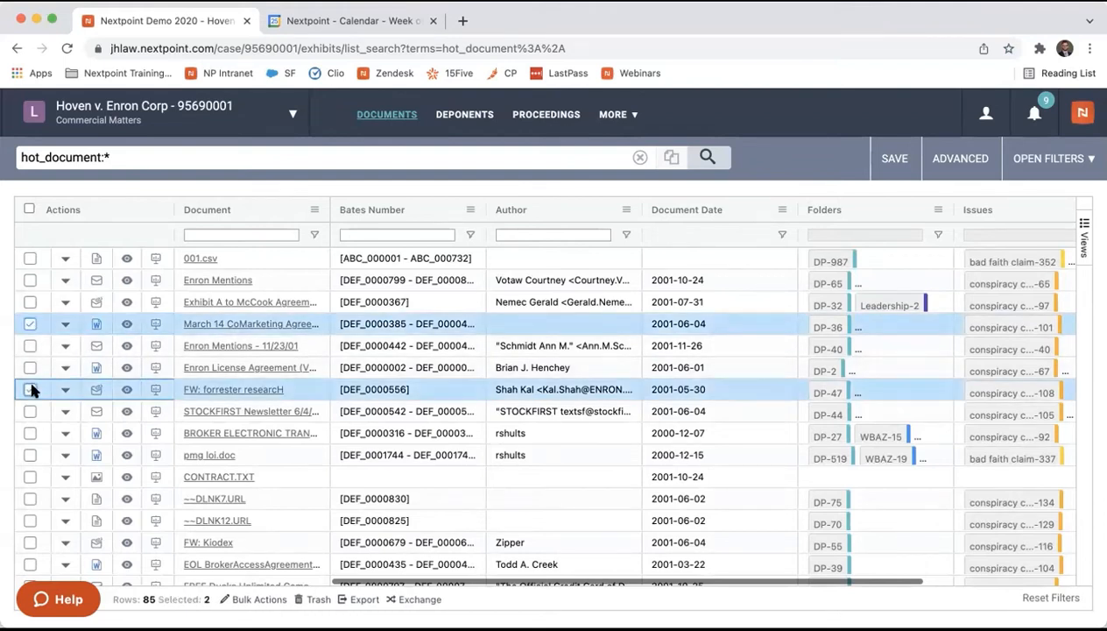
left_click(29, 455)
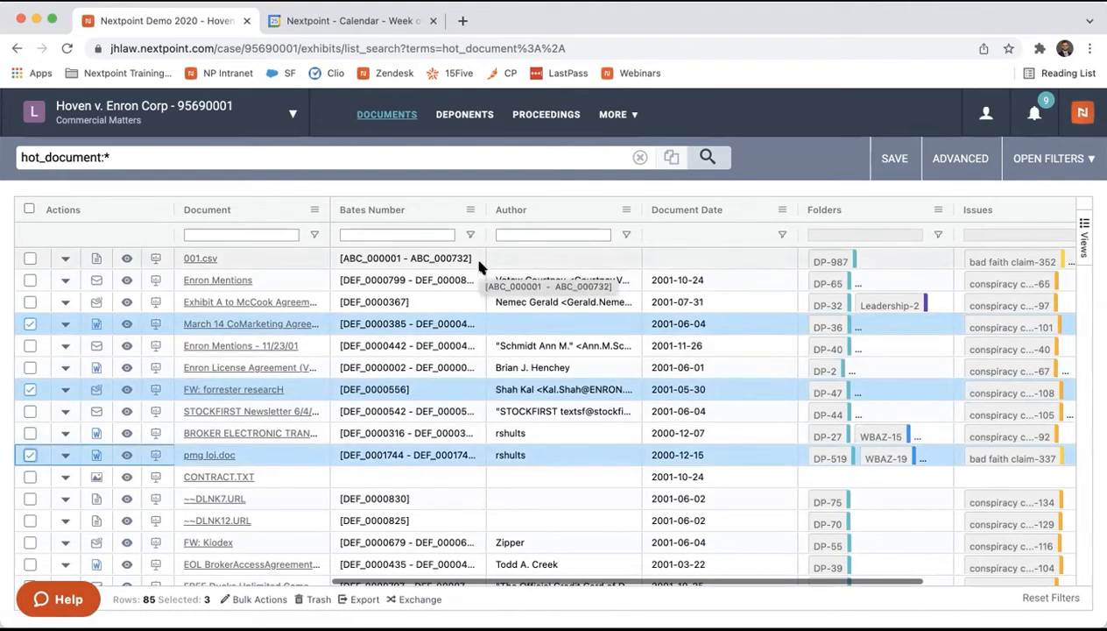
left_click(253, 601)
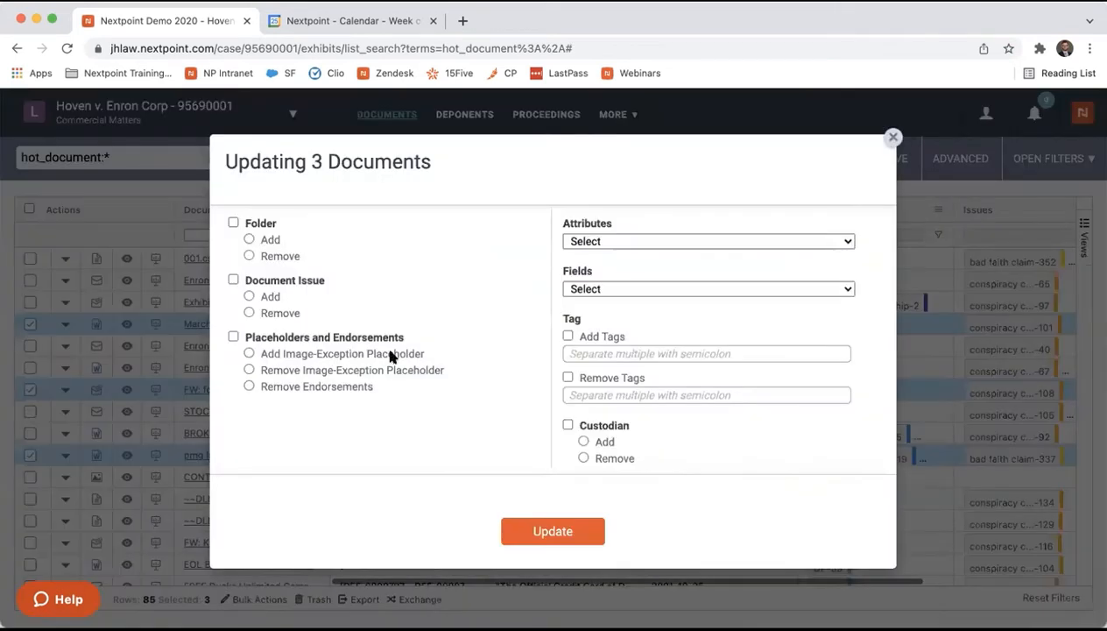
left_click(248, 238)
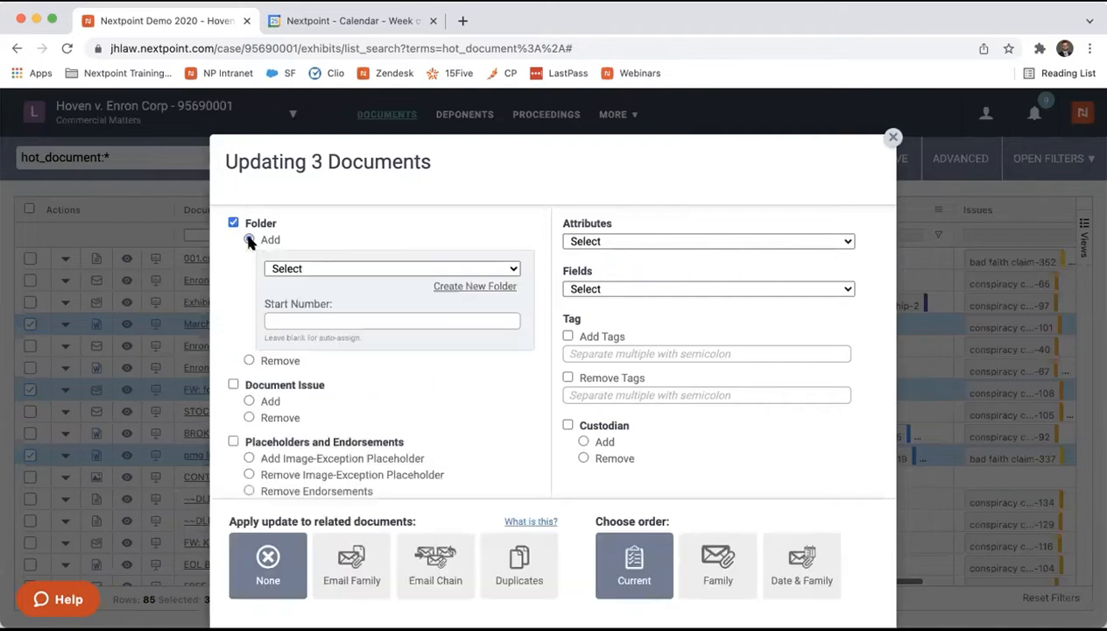
left_click(367, 270)
left_click(369, 283)
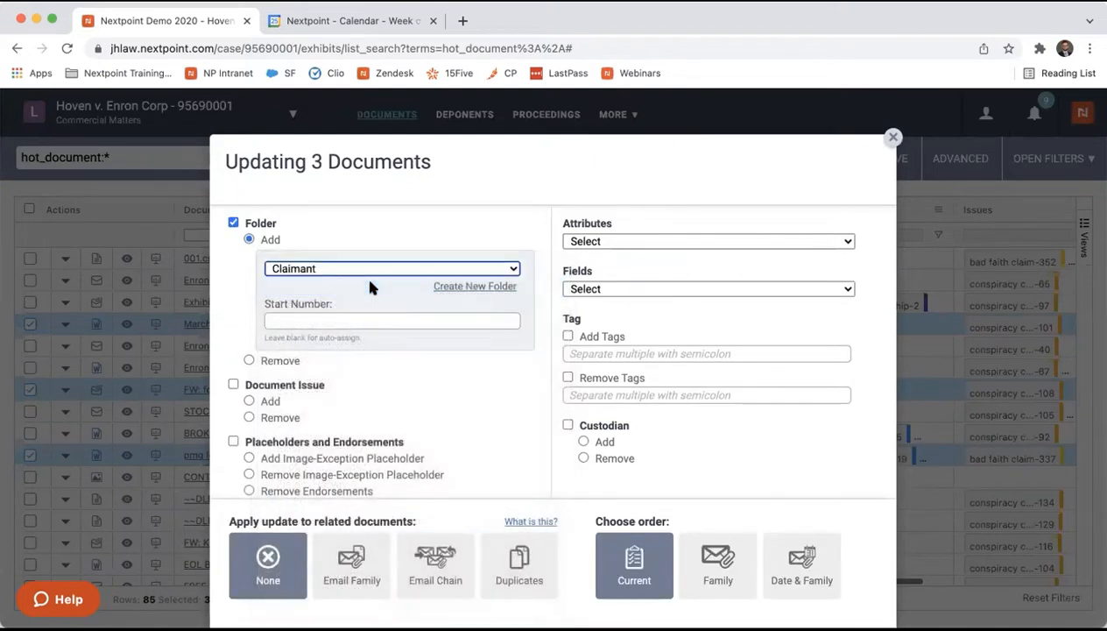
scroll(532, 491, "down", 3)
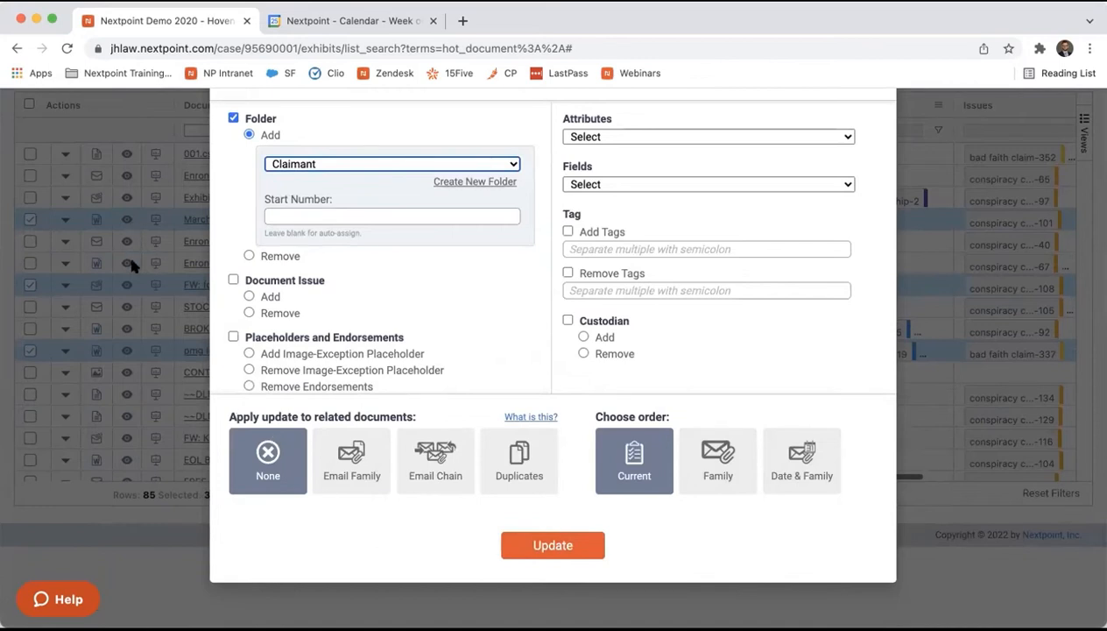
left_click(553, 546)
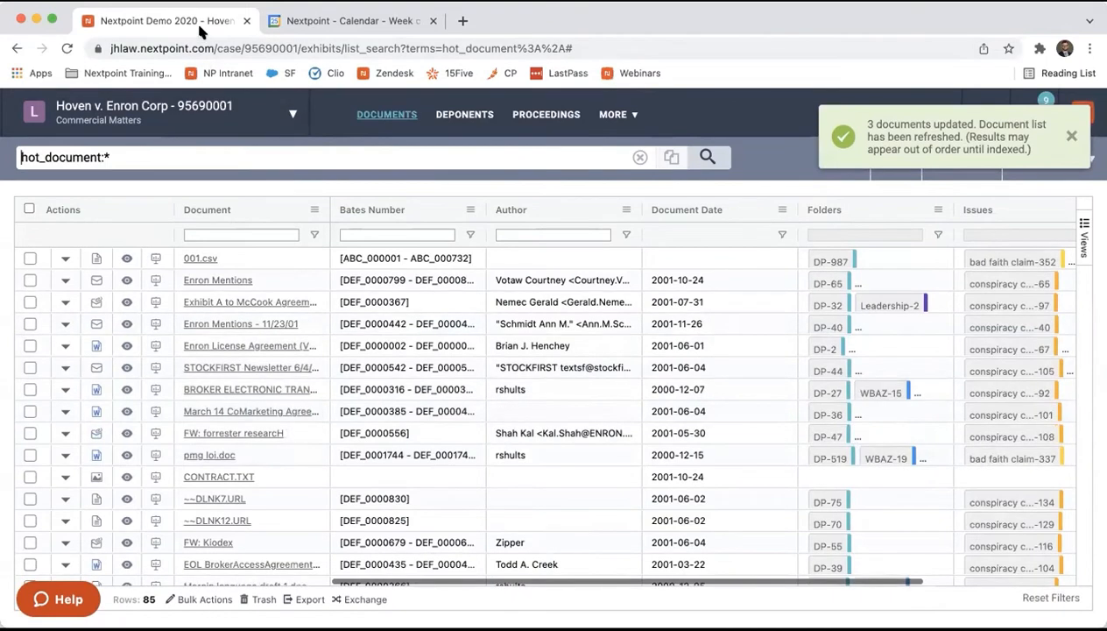
Step: Duplicate the search results browser tab and open the Claimant folder's document list in the copy
right_click(200, 31)
left_click(234, 132)
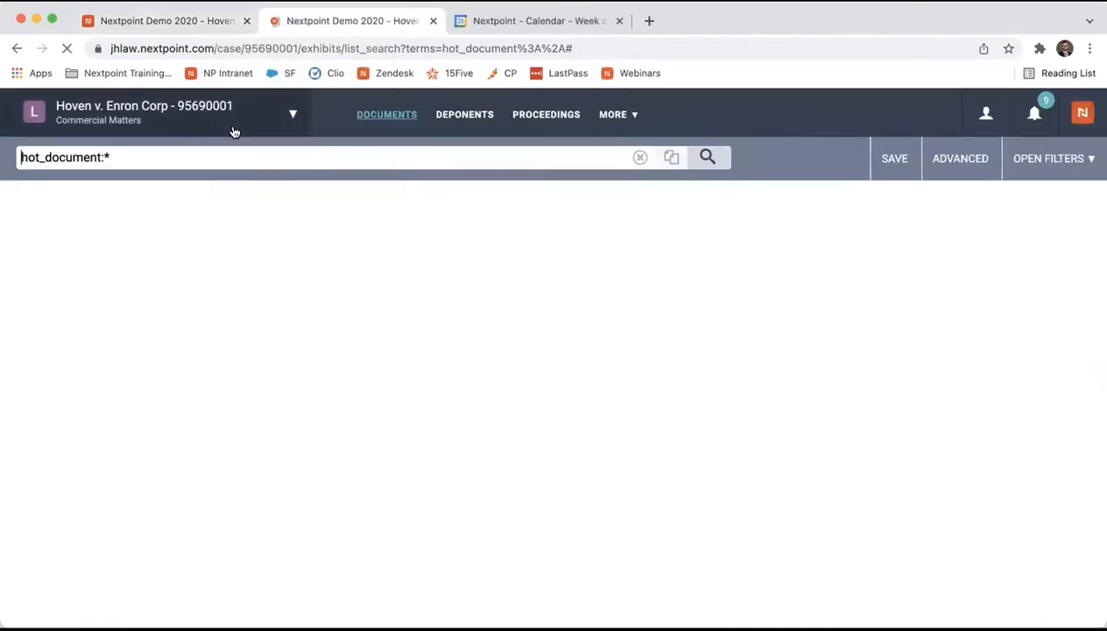
left_click(382, 117)
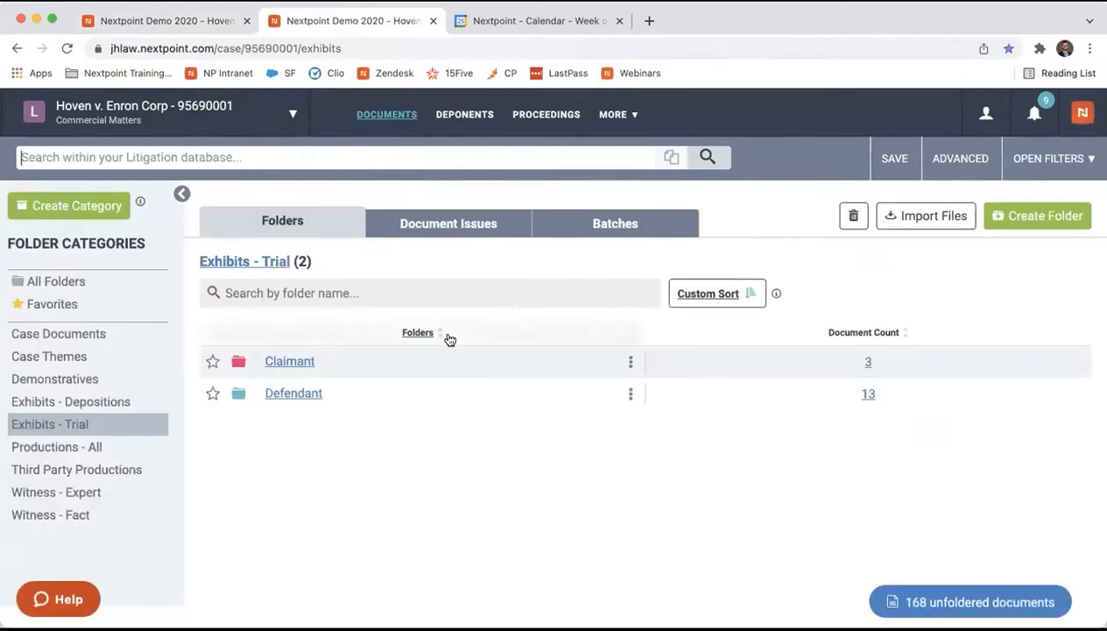
left_click(301, 366)
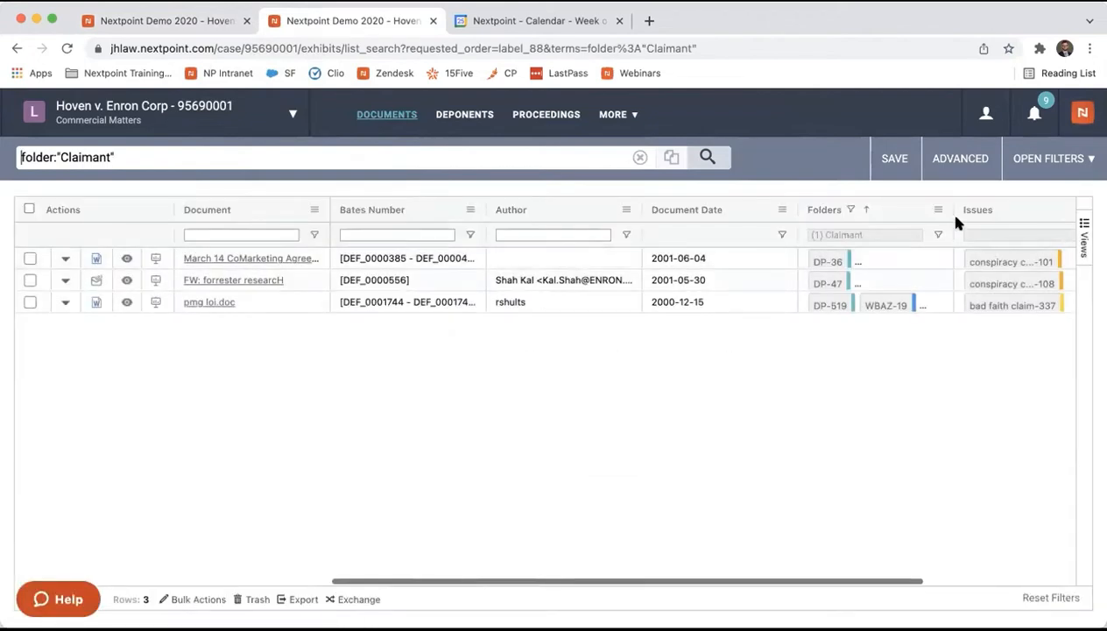
Step: Widen the Folders column to examine every folder number assigned to the Claimant documents
left_click_drag(951, 209, 1083, 215)
scroll(880, 381, "right", 3)
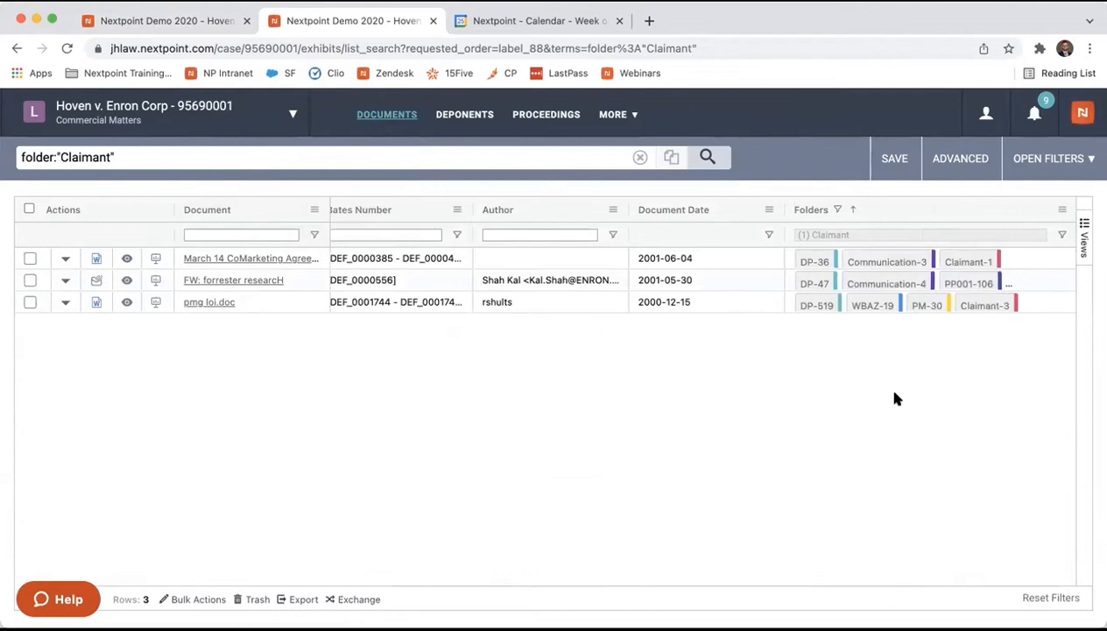
left_click_drag(928, 209, 970, 209)
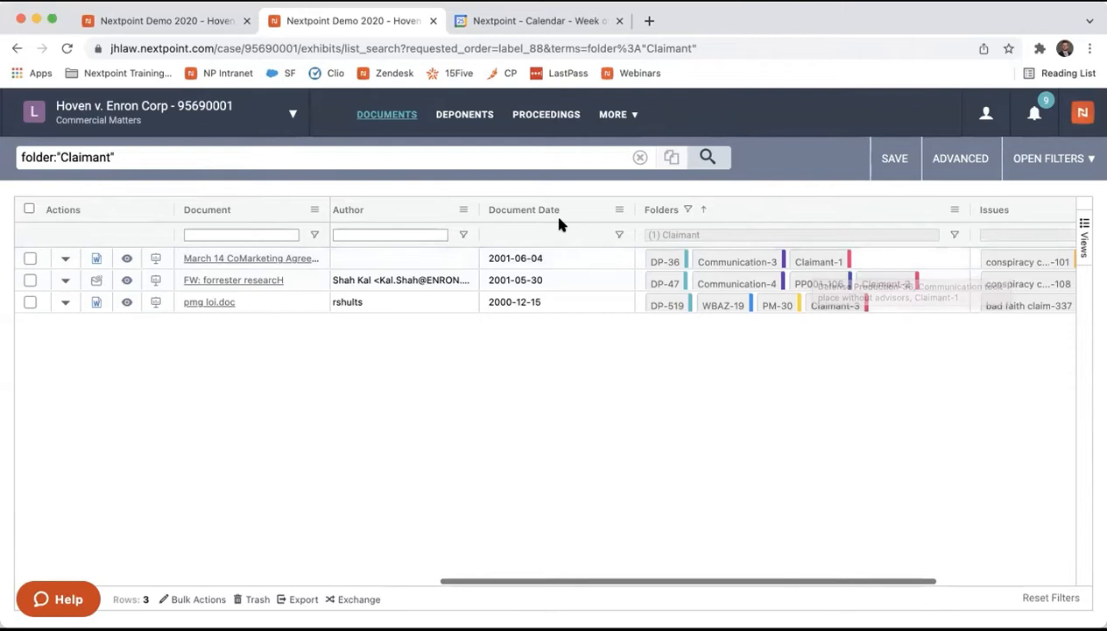
left_click(166, 23)
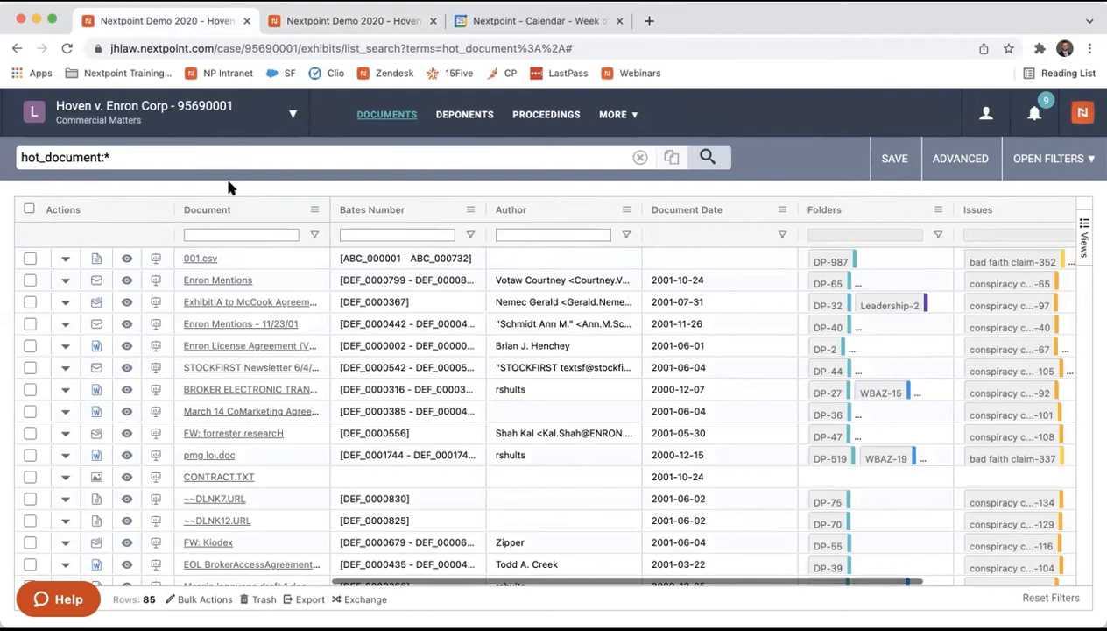
scroll(262, 392, "down", 5)
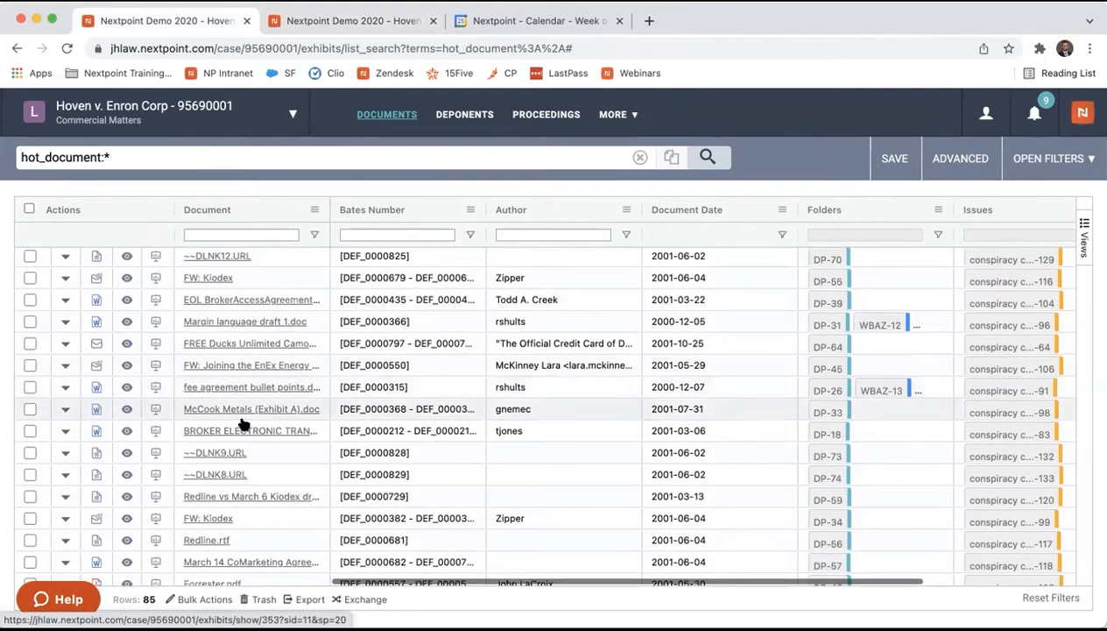
left_click(238, 434)
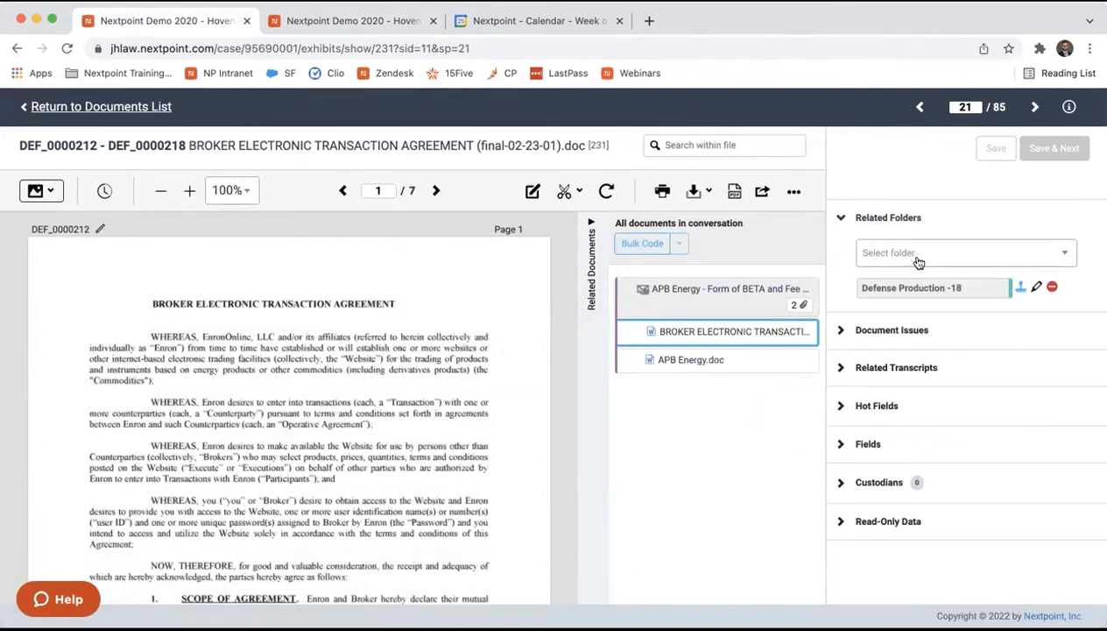
left_click(1065, 253)
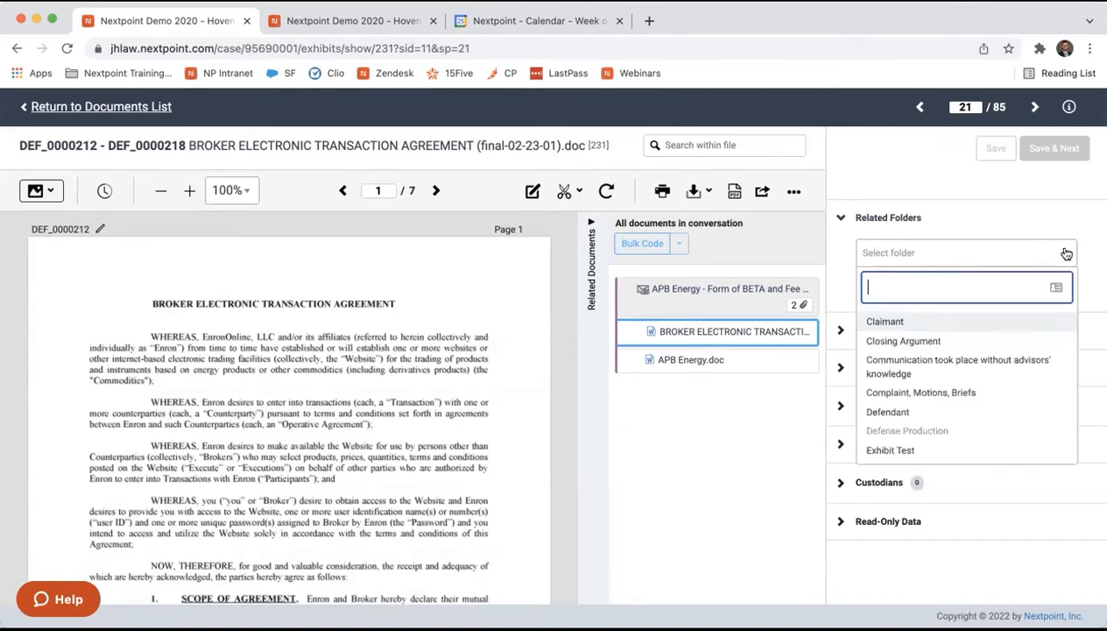
left_click(952, 325)
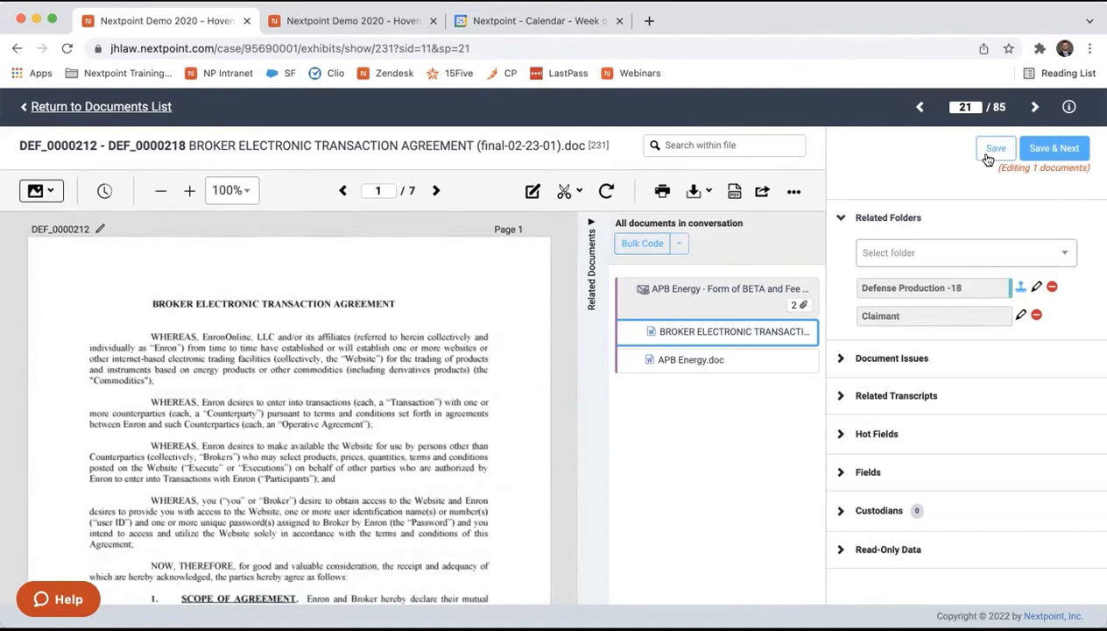
Step: Set this document's Claimant folder number to 2 and save the document
left_click(1021, 315)
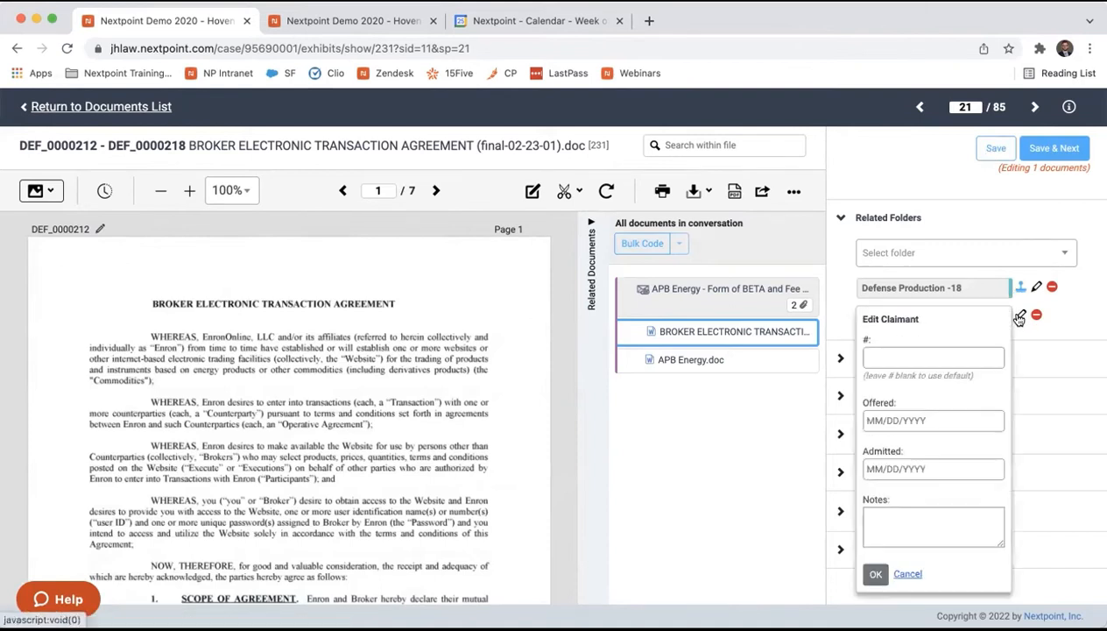
left_click(941, 352)
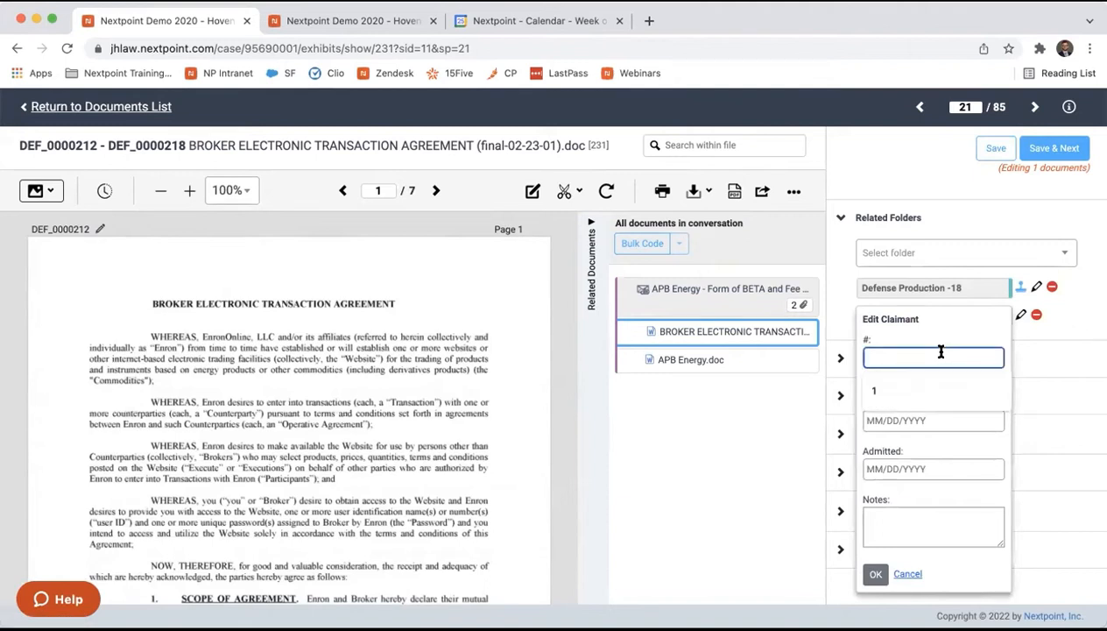
type("2")
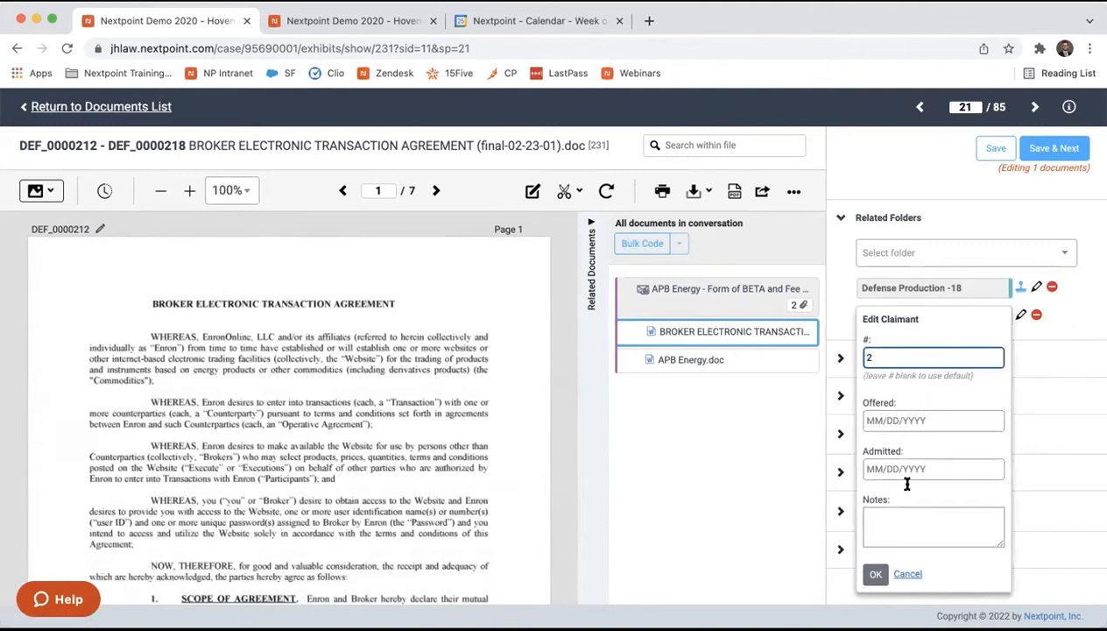
left_click(877, 575)
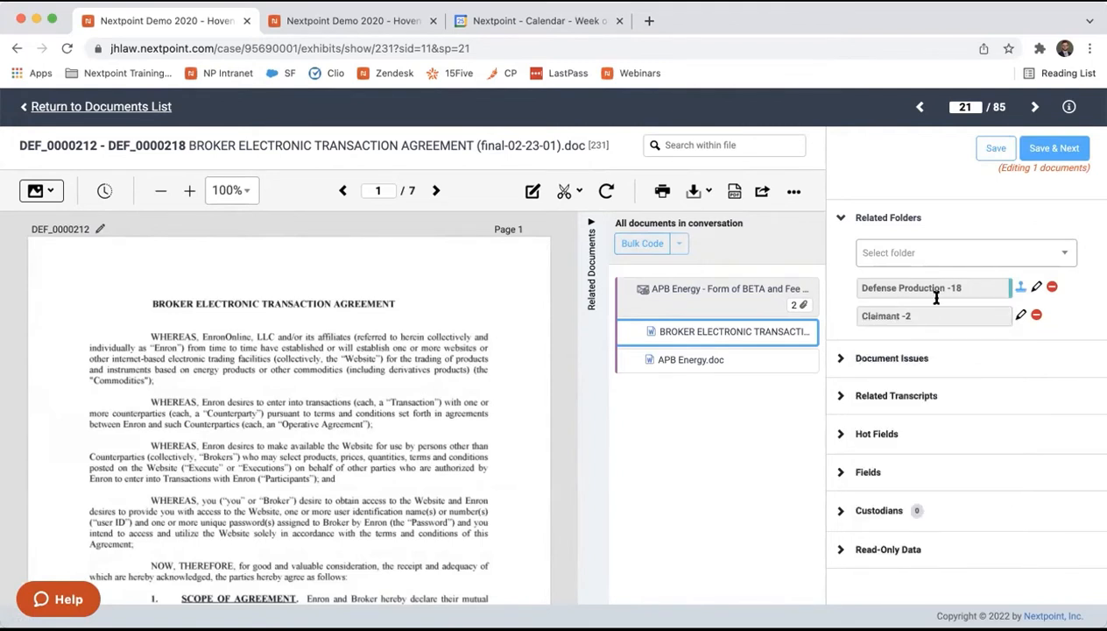
left_click(994, 151)
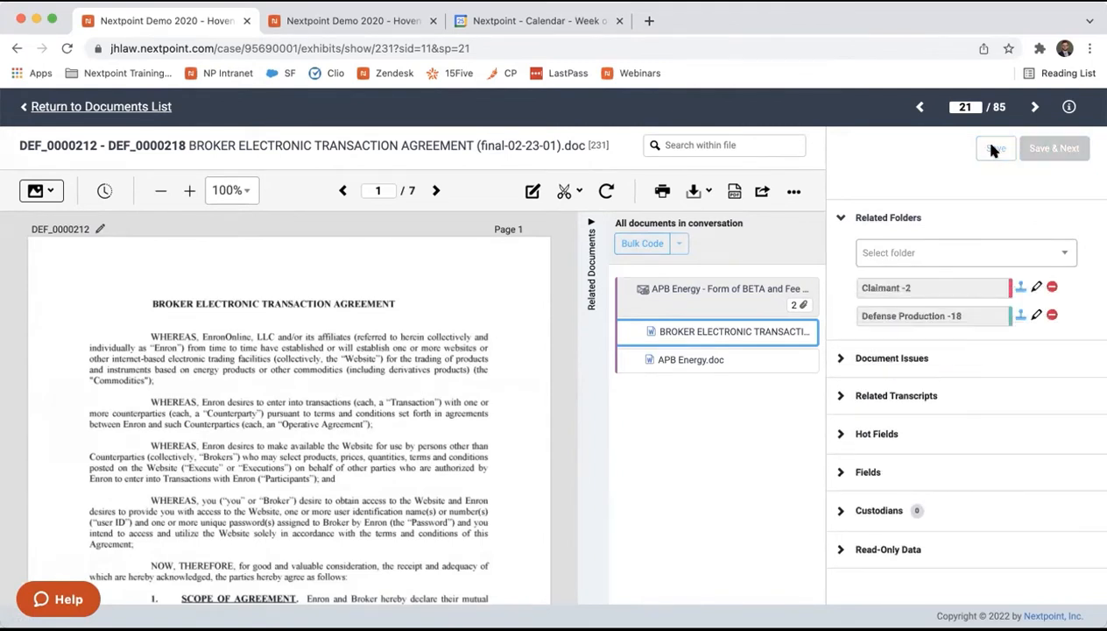
Step: Reload the Claimant folder list in the duplicate tab and widen its Folders column to check the assigned numbers
left_click(363, 27)
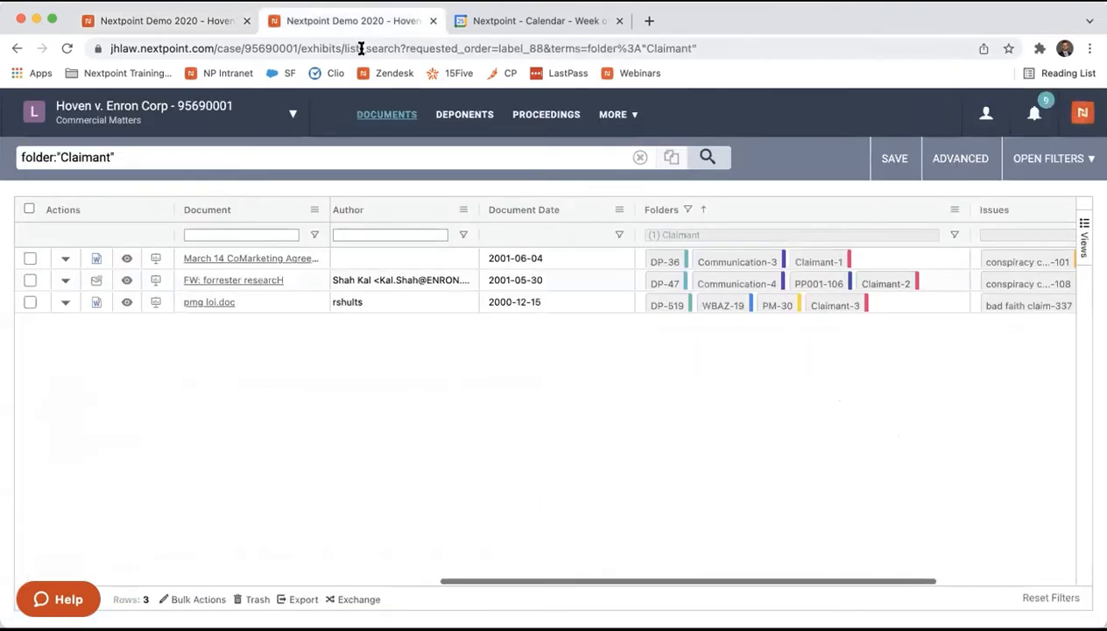
left_click(361, 48)
key("Return")
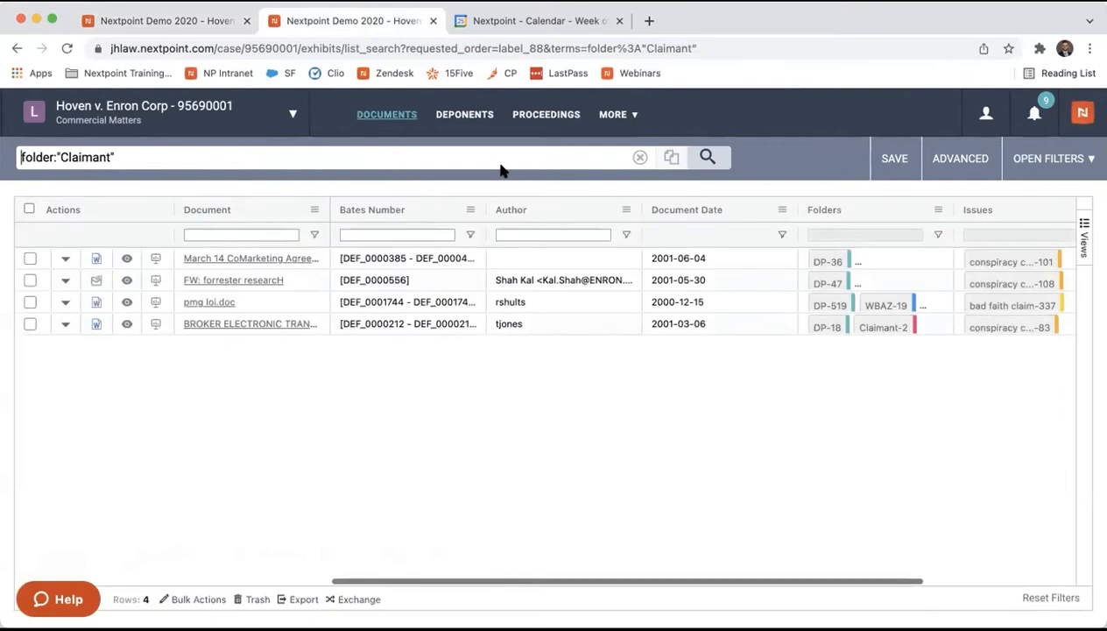
left_click(823, 211)
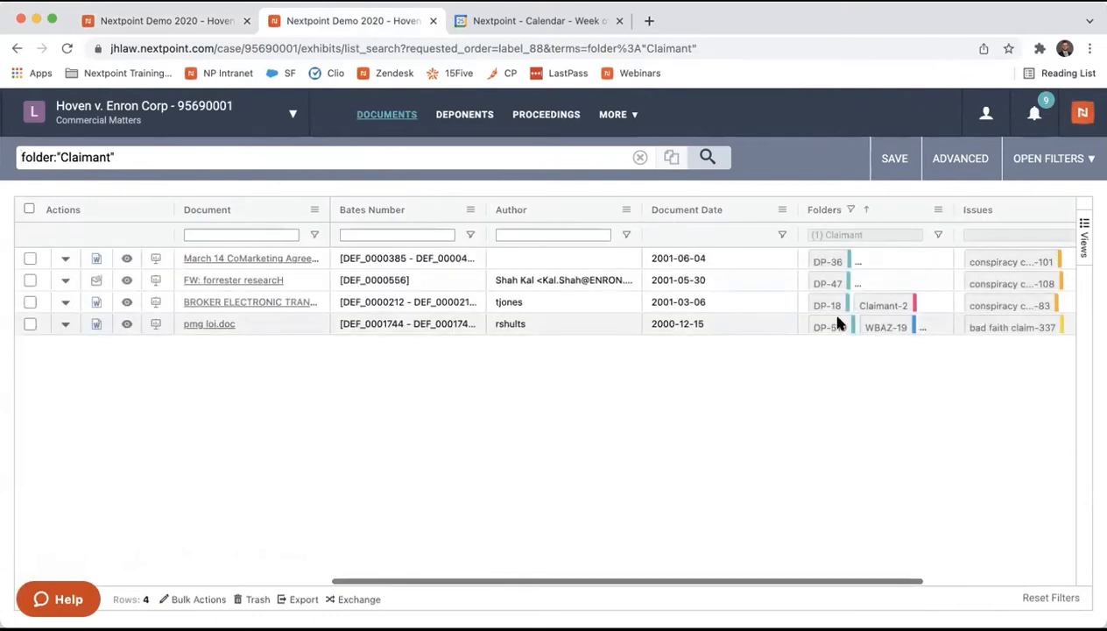
scroll(837, 318, "right", 5)
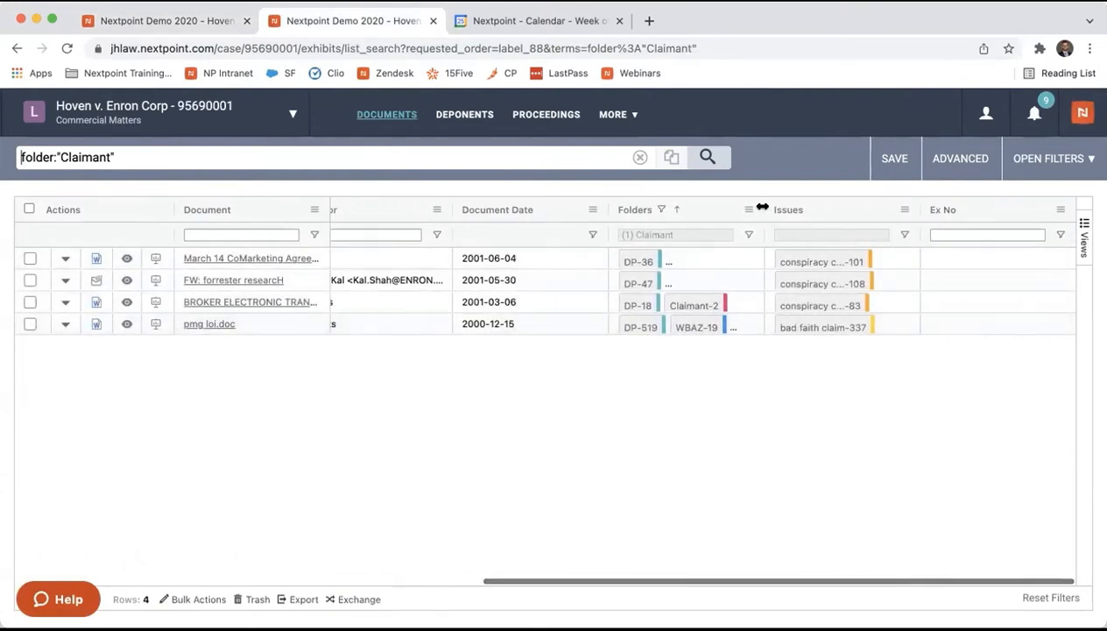
left_click_drag(762, 209, 933, 222)
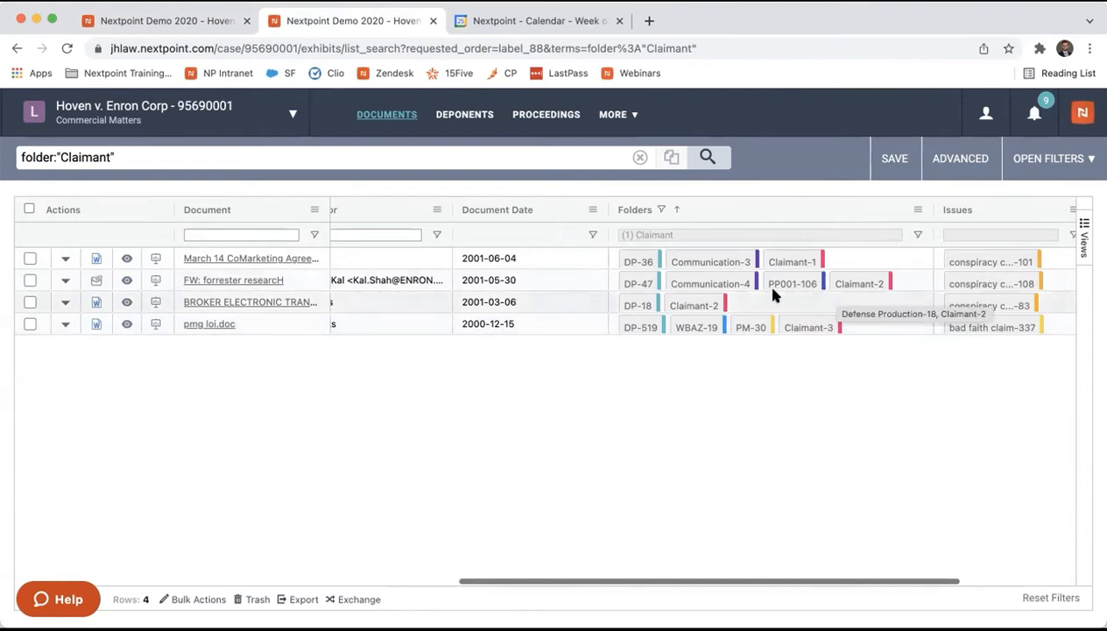
Step: Open the FW: forrester researcH document, set its Claimant folder number to 4 and save it
left_click(258, 281)
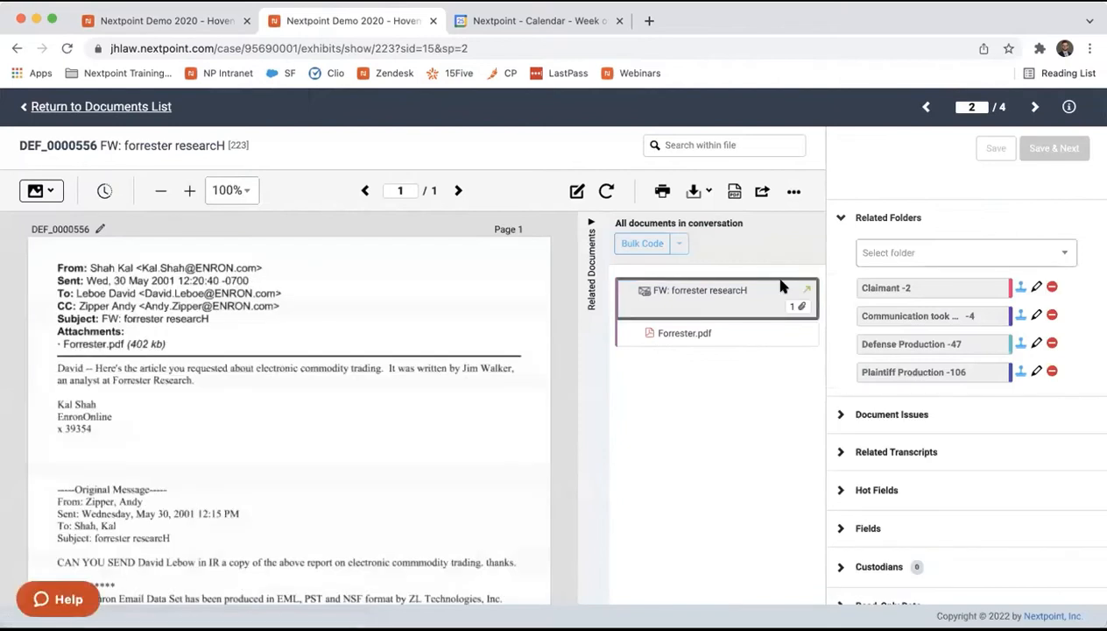
left_click(1035, 289)
left_click(915, 329)
key("BackSpace")
type("4")
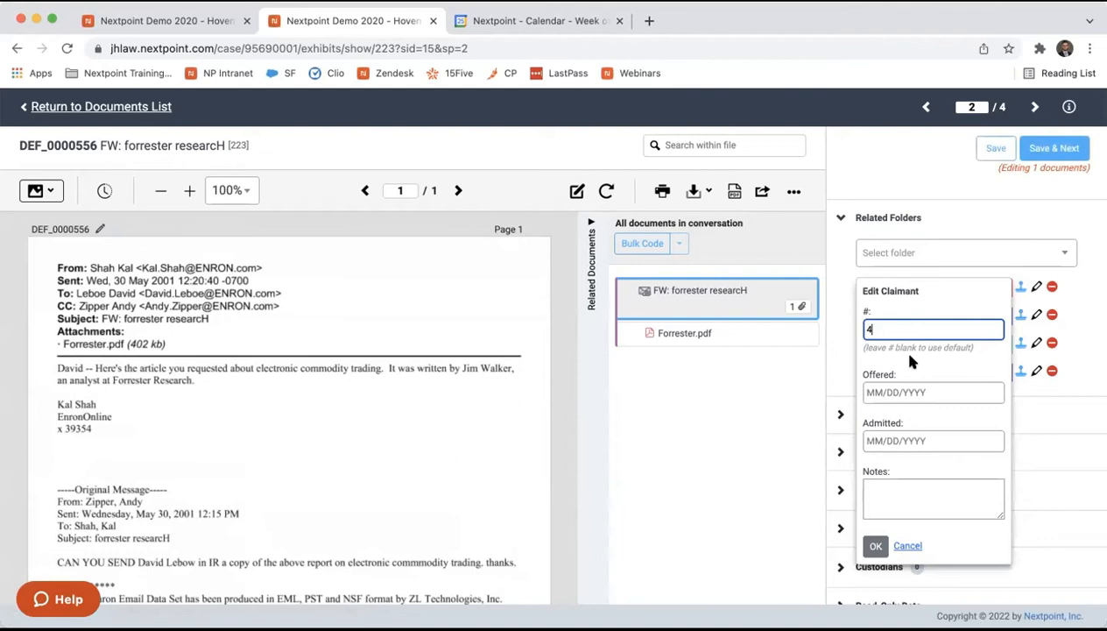
left_click(875, 546)
left_click(980, 148)
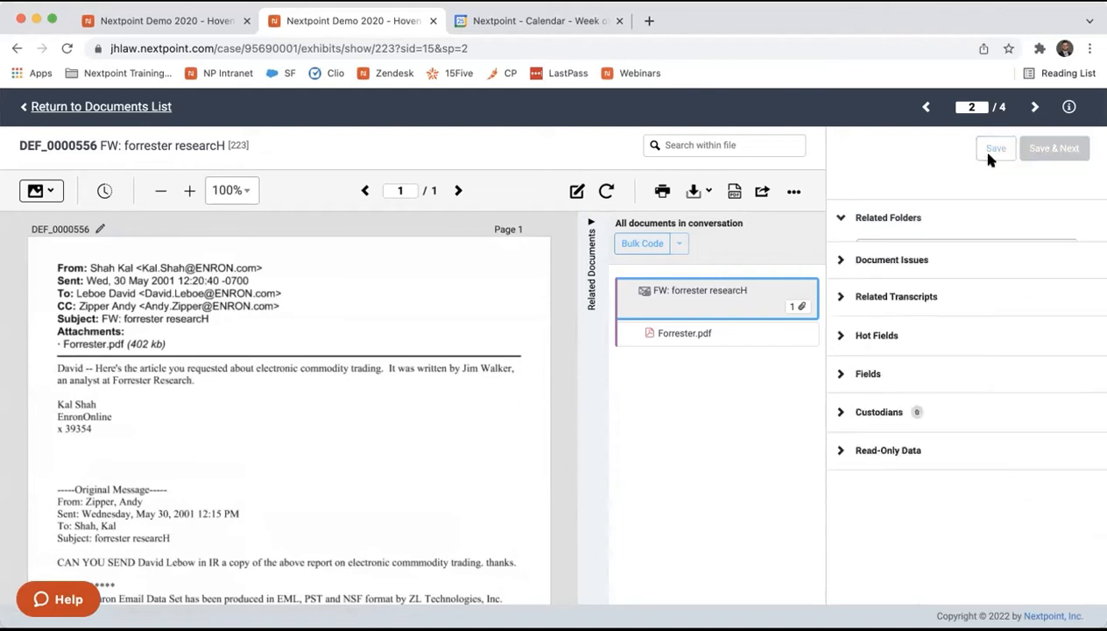
Step: Return to the Claimant folder list and widen the Folders column to check every document's Claimant exhibit number
left_click(153, 109)
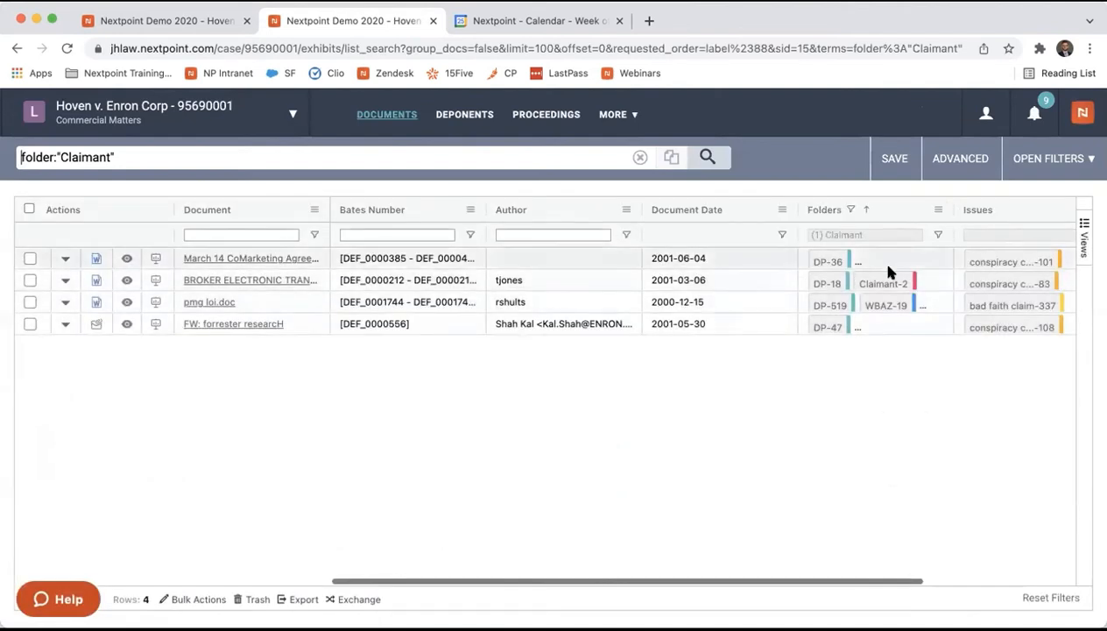
scroll(876, 263, "right", 3)
left_click_drag(801, 212, 960, 211)
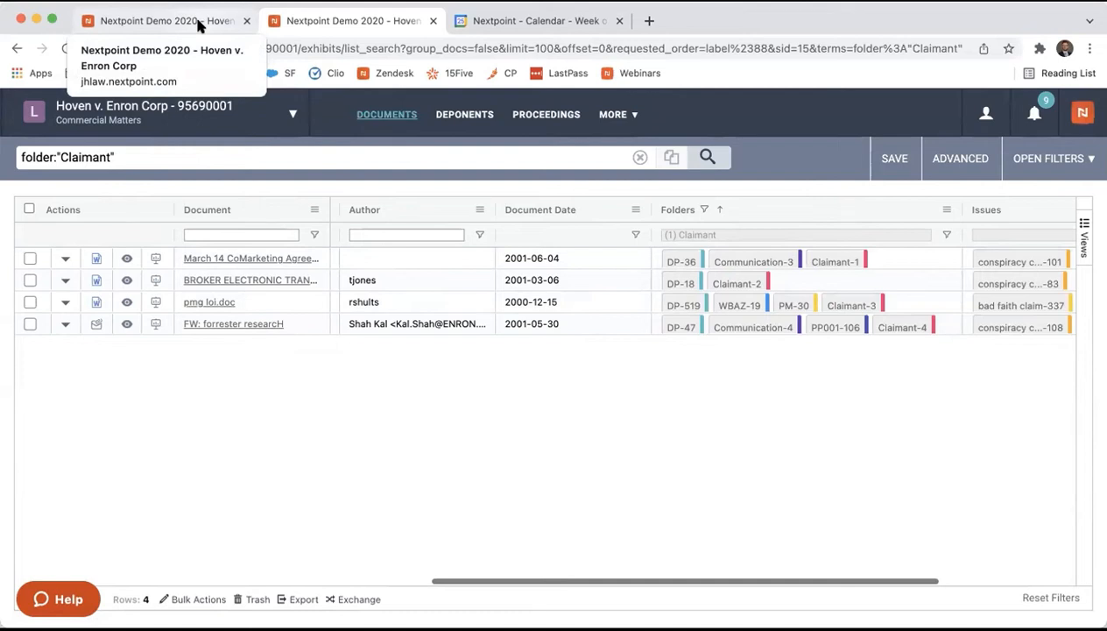
Step: In the original tab, leave the open document and open the Exhibit Stamp Template for editing in the case's document settings
left_click(167, 21)
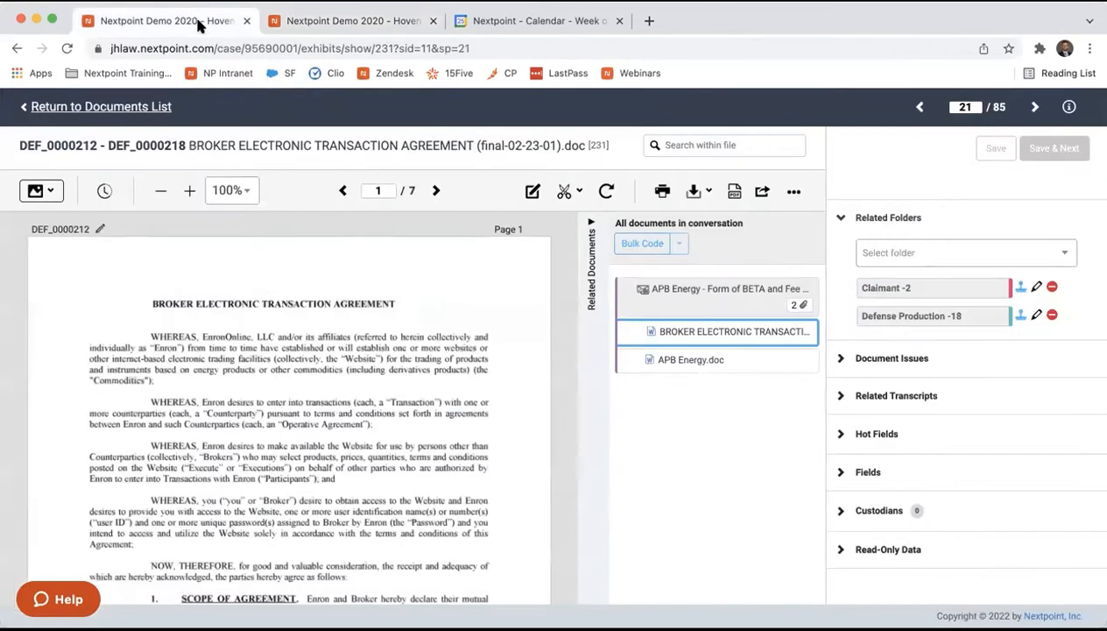
left_click(103, 107)
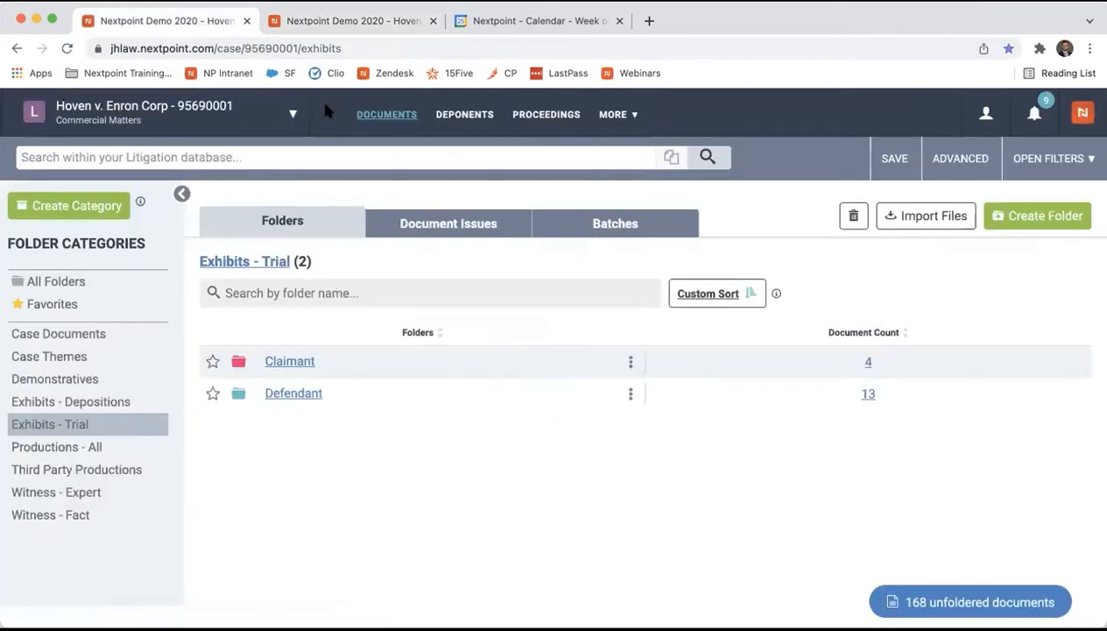
left_click(619, 112)
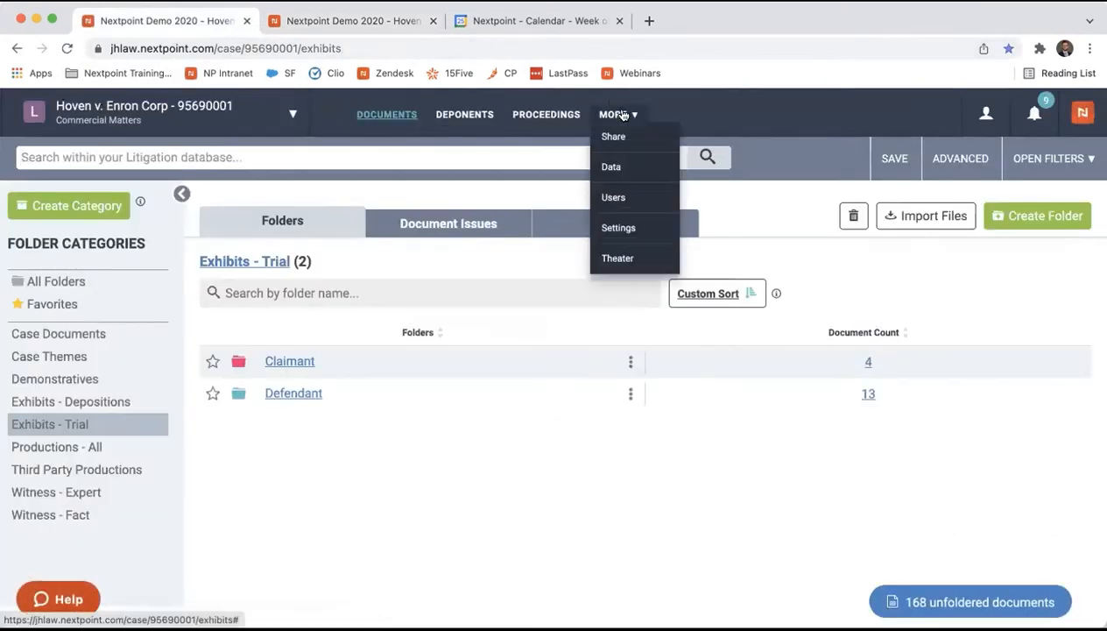
left_click(623, 226)
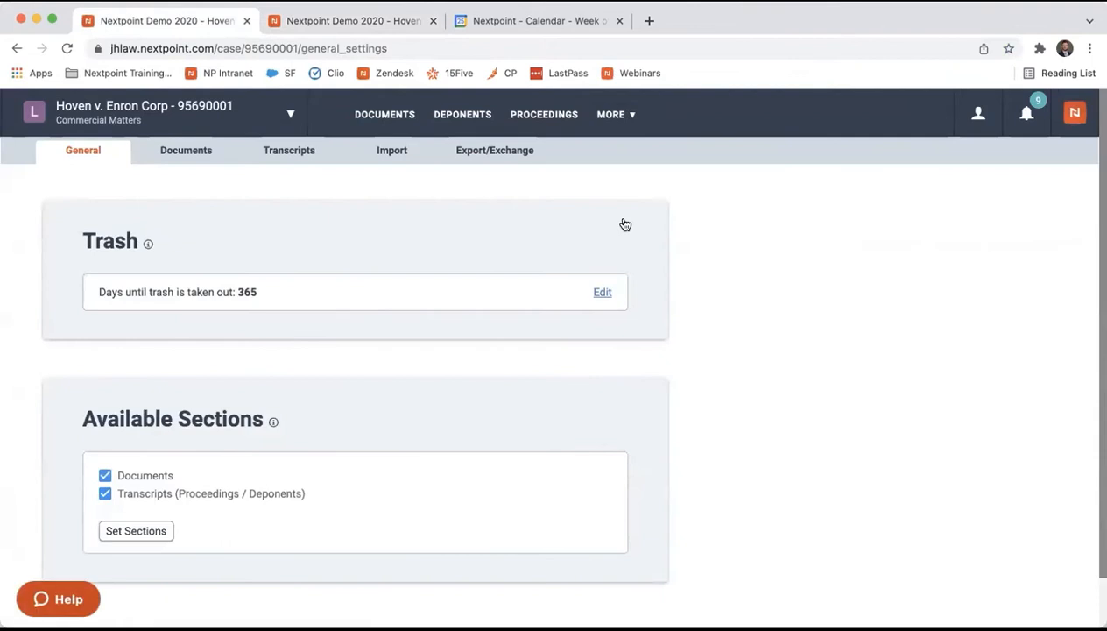
left_click(204, 158)
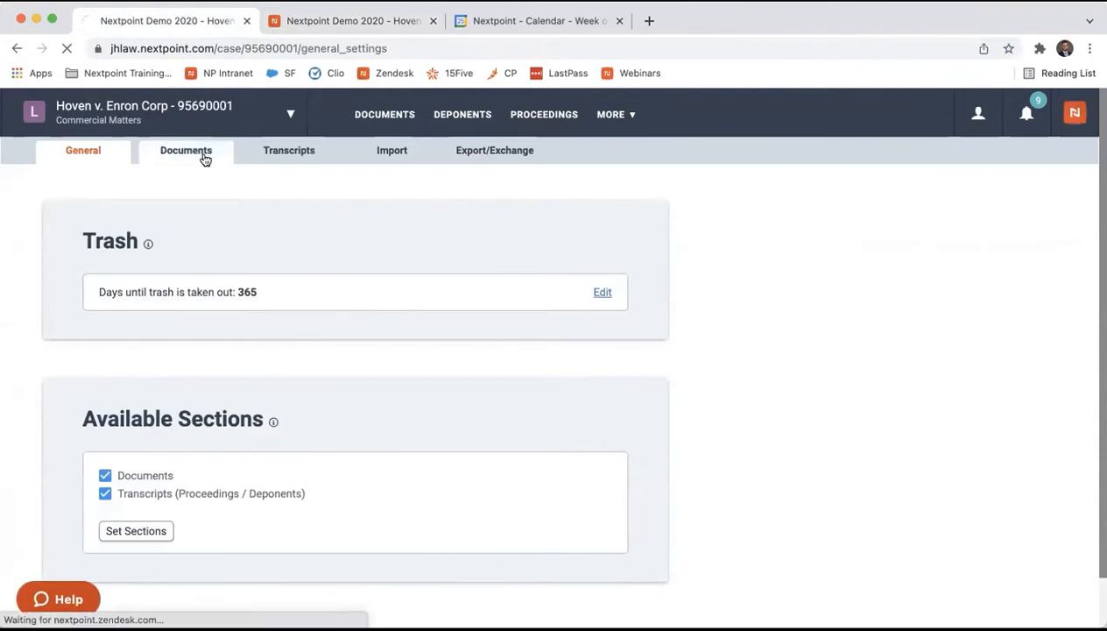
scroll(758, 324, "down", 6)
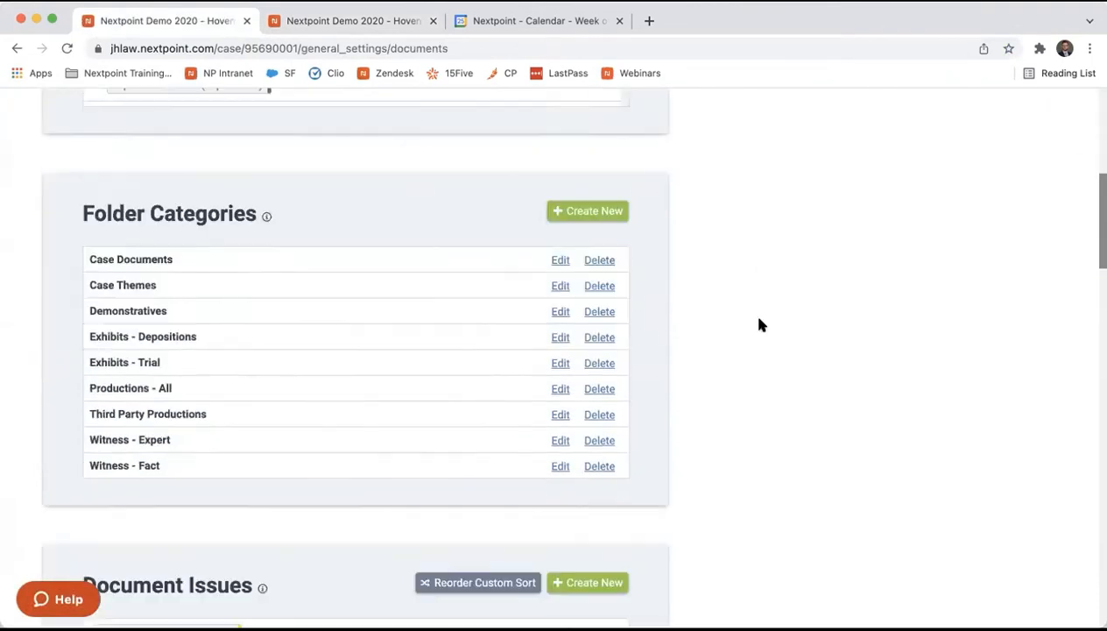
scroll(760, 325, "down", 8)
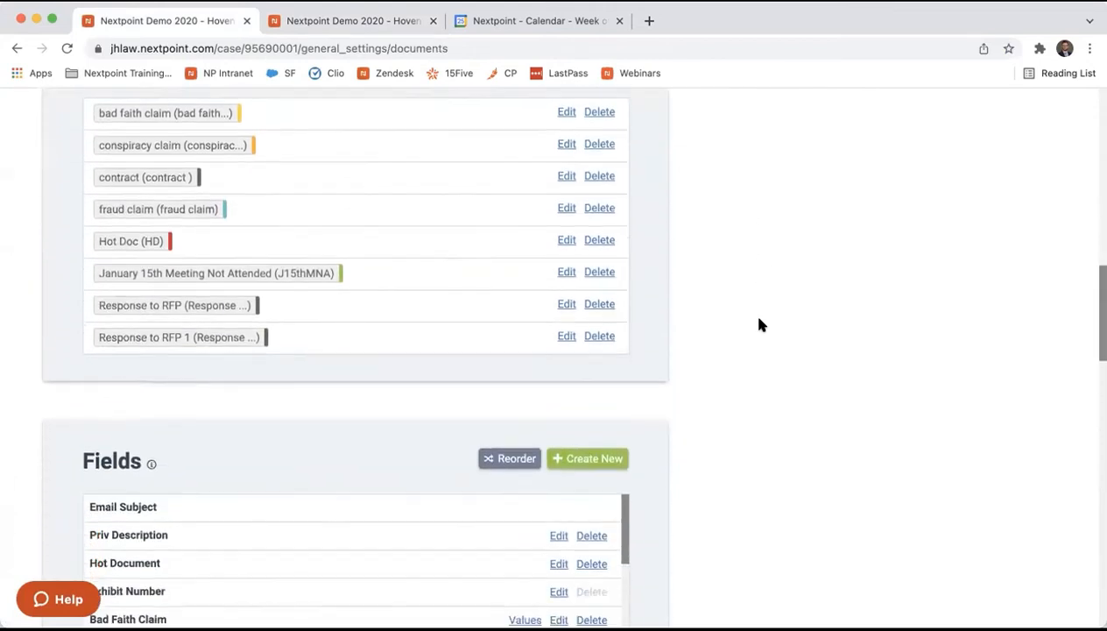
scroll(761, 325, "down", 8)
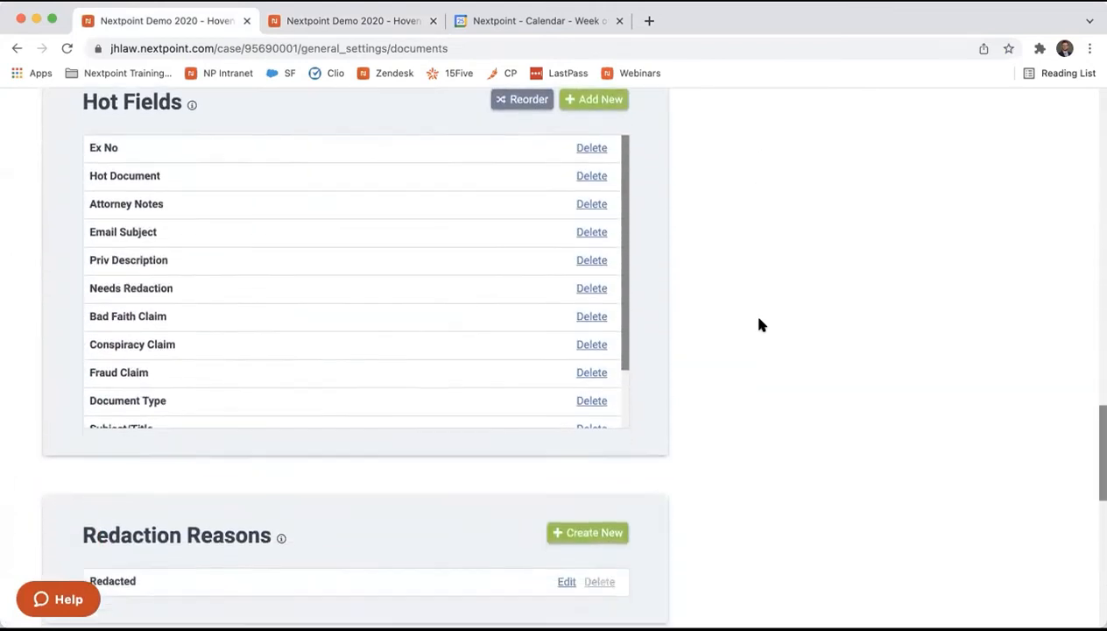
scroll(761, 325, "down", 8)
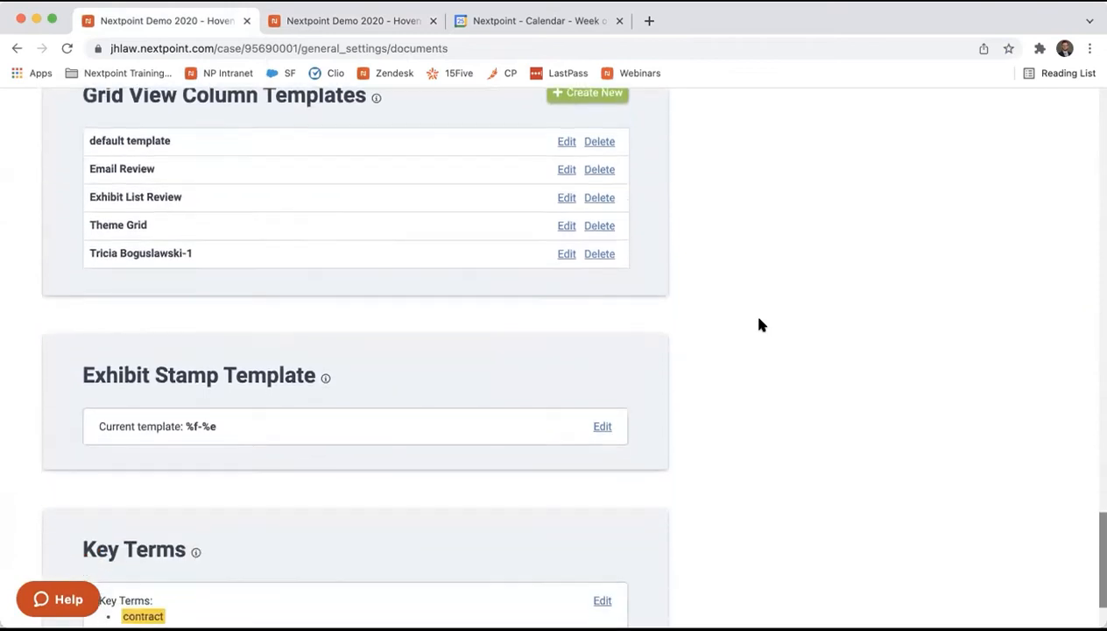
scroll(760, 325, "down", 2)
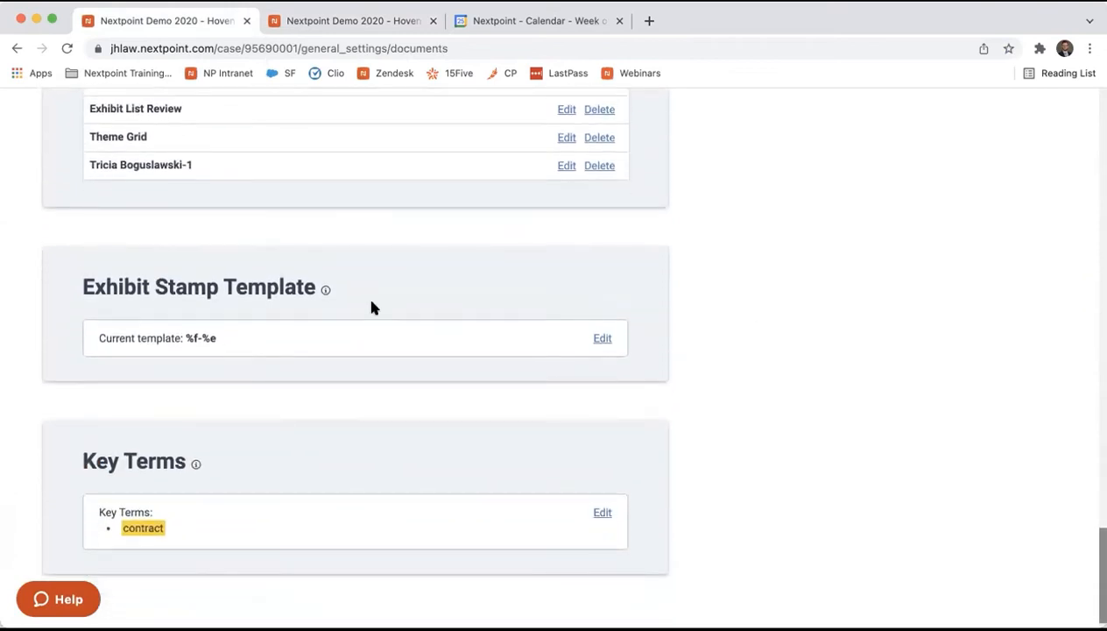
left_click(603, 340)
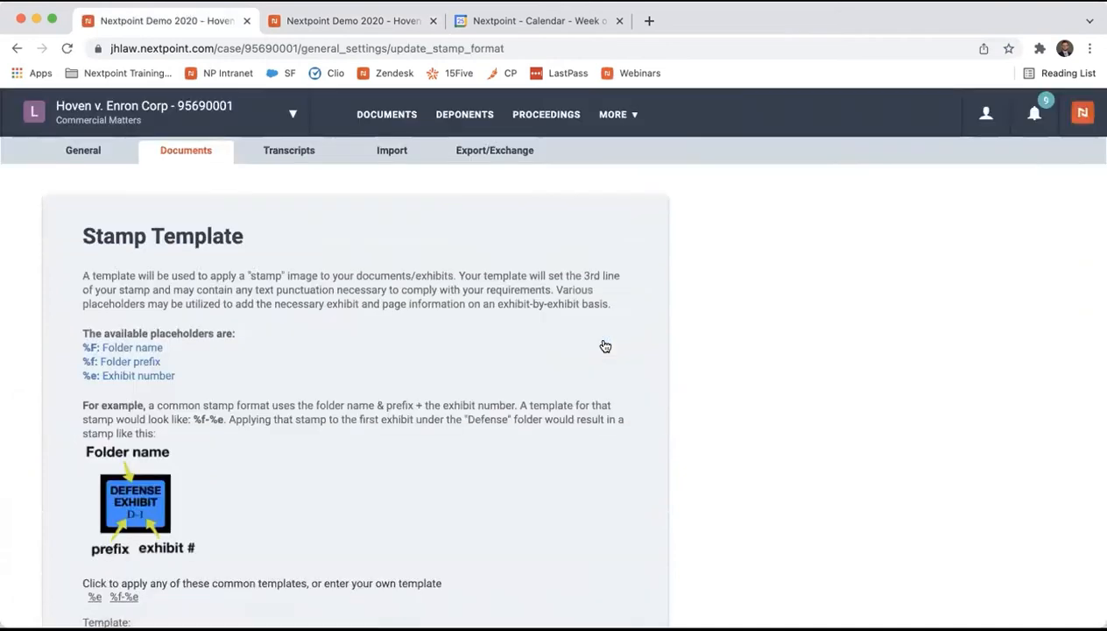
Step: Save the stamp template %f-%e with the applicable folder's color as the stamp background, and dismiss the notification
scroll(605, 346, "down", 3)
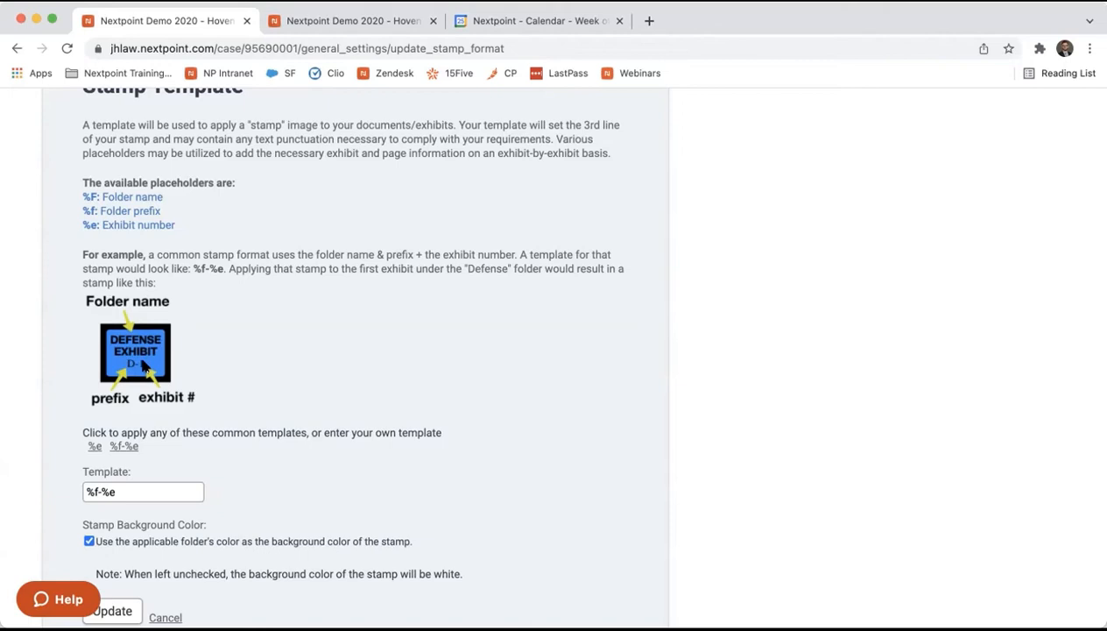
scroll(149, 427, "down", 2)
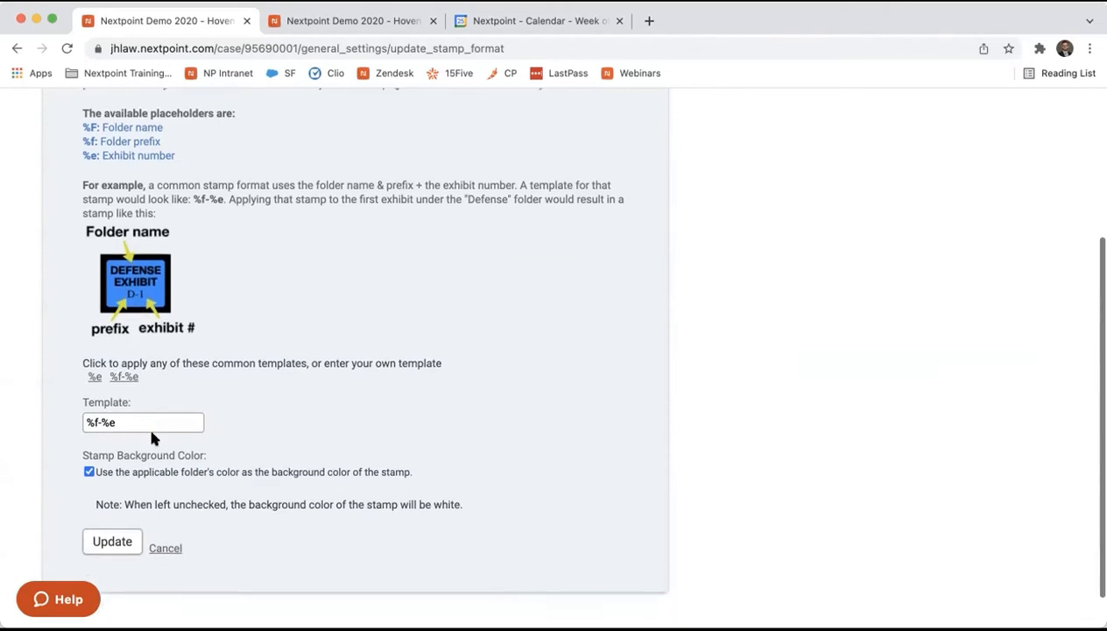
left_click(88, 472)
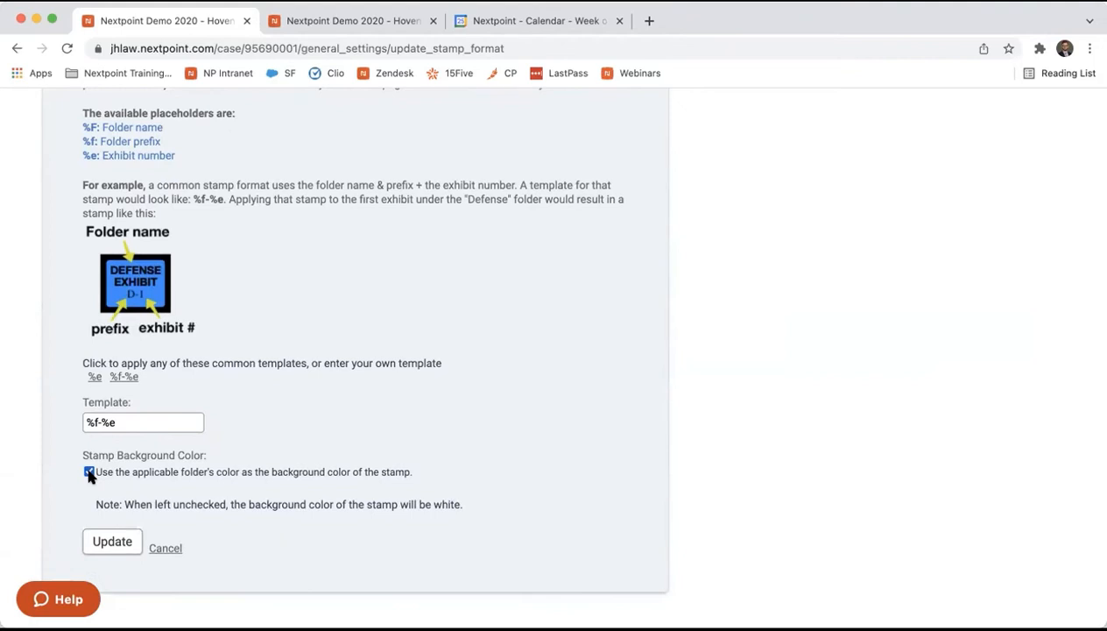
left_click(114, 543)
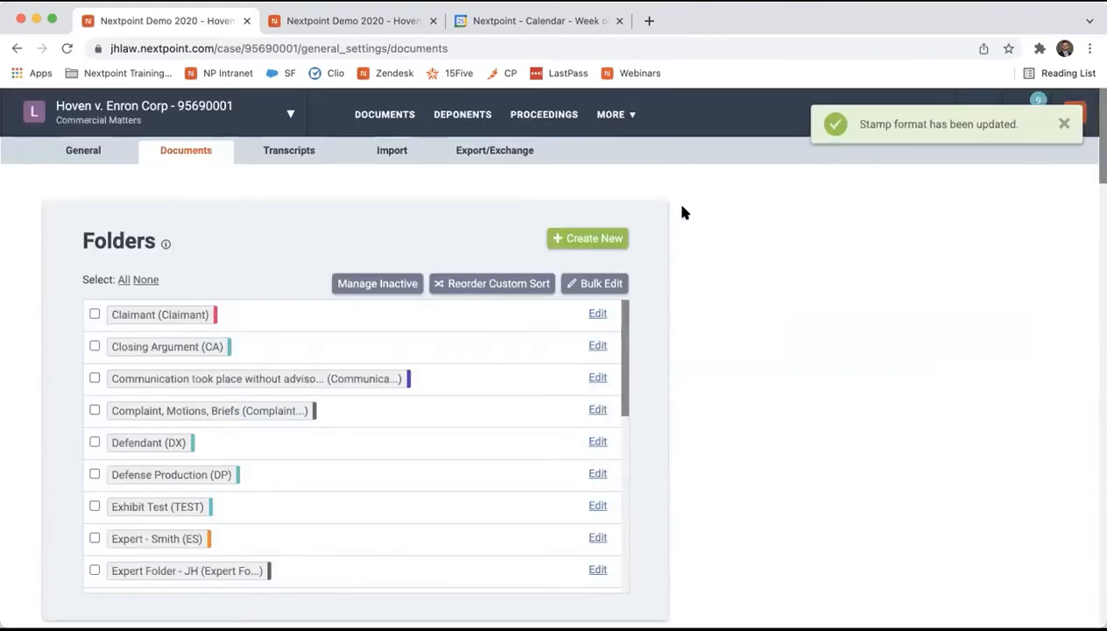
left_click(1063, 123)
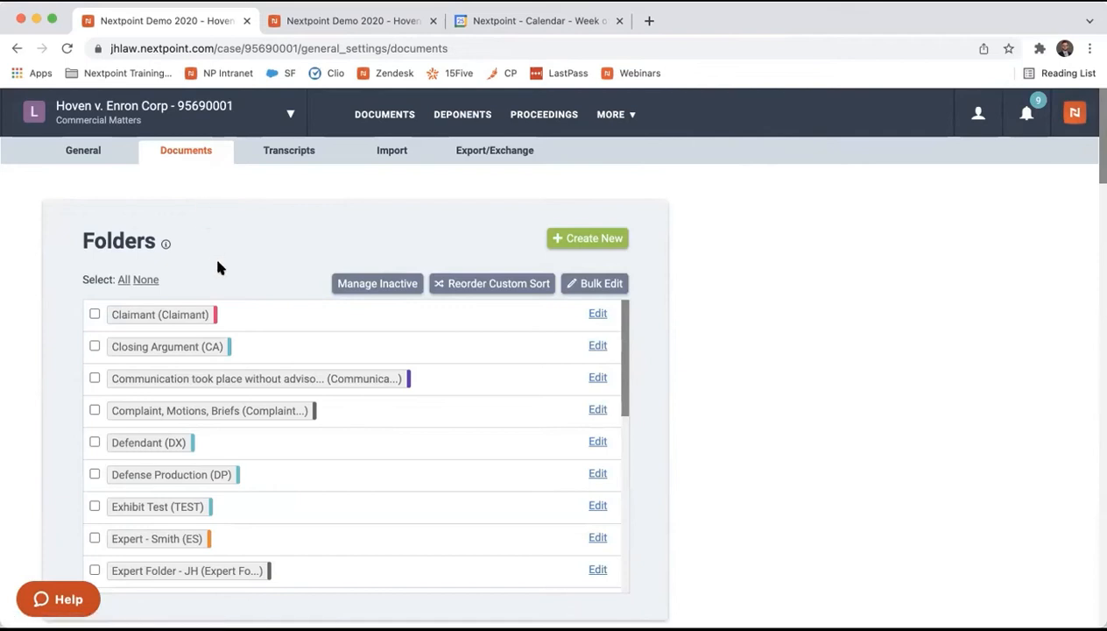
Step: Edit the Claimant folder to use the abbreviation/prefix CX and a light orange editor color, and save the update
left_click(594, 315)
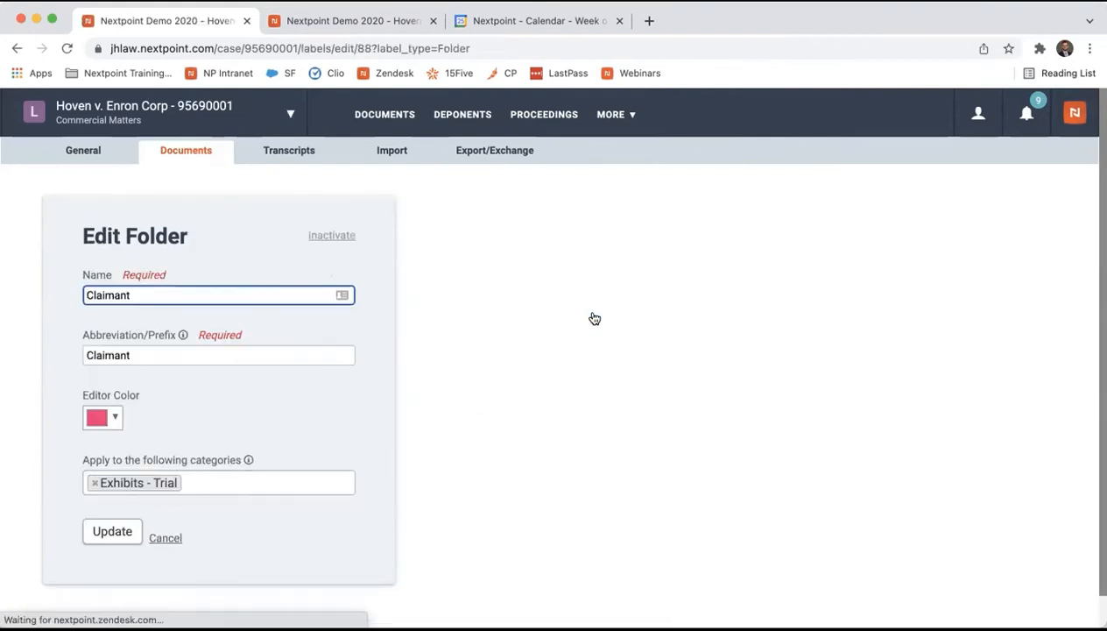
left_click(132, 297)
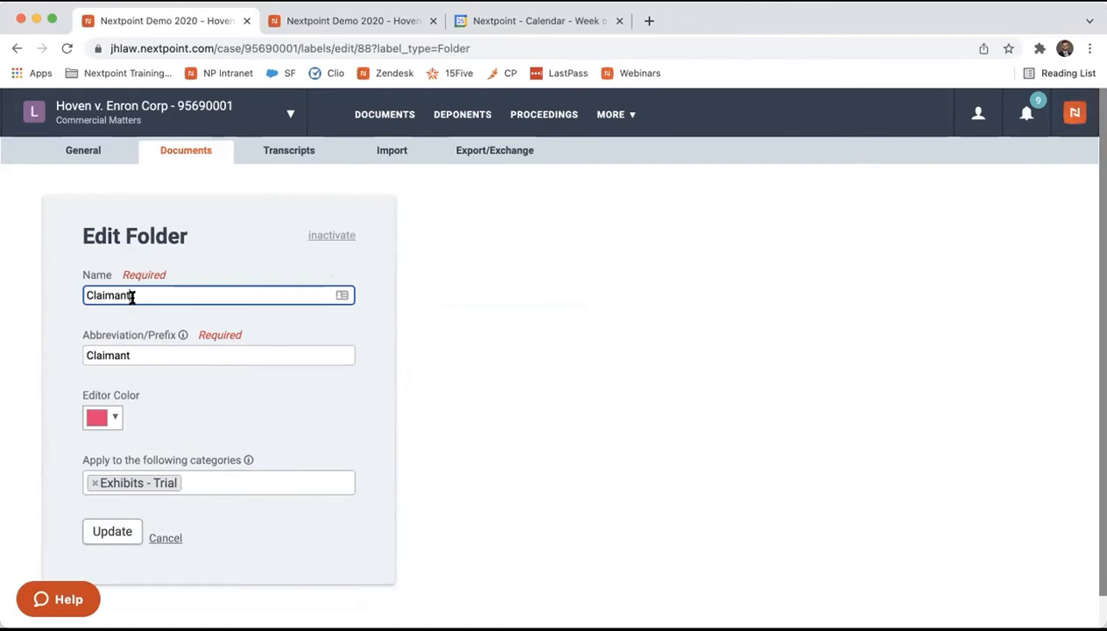
left_click(133, 350)
double_click(133, 350)
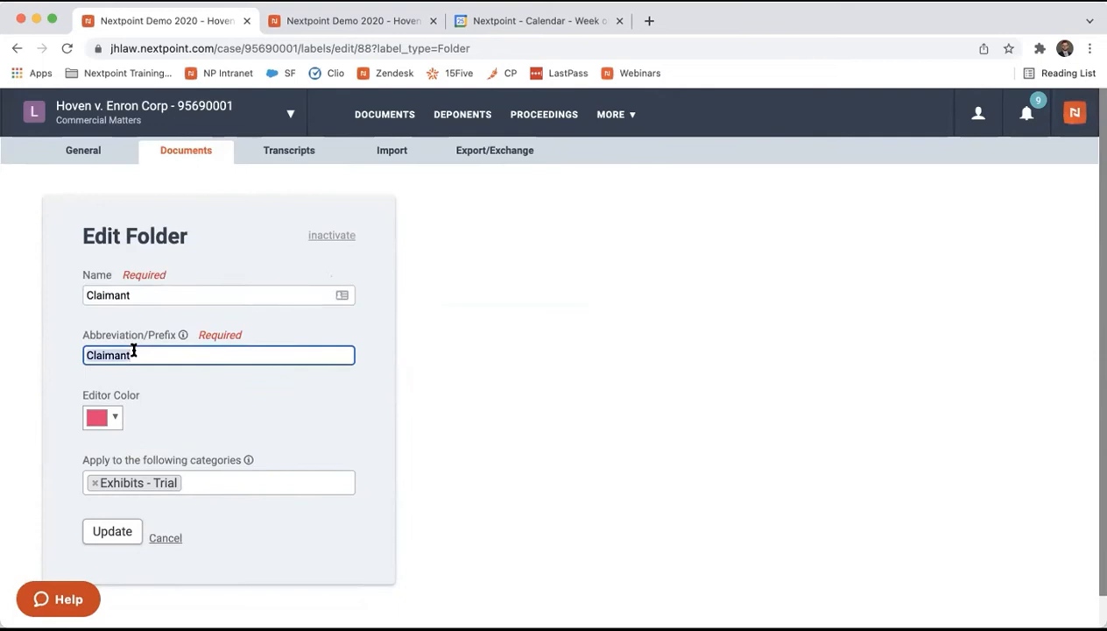
type("CX")
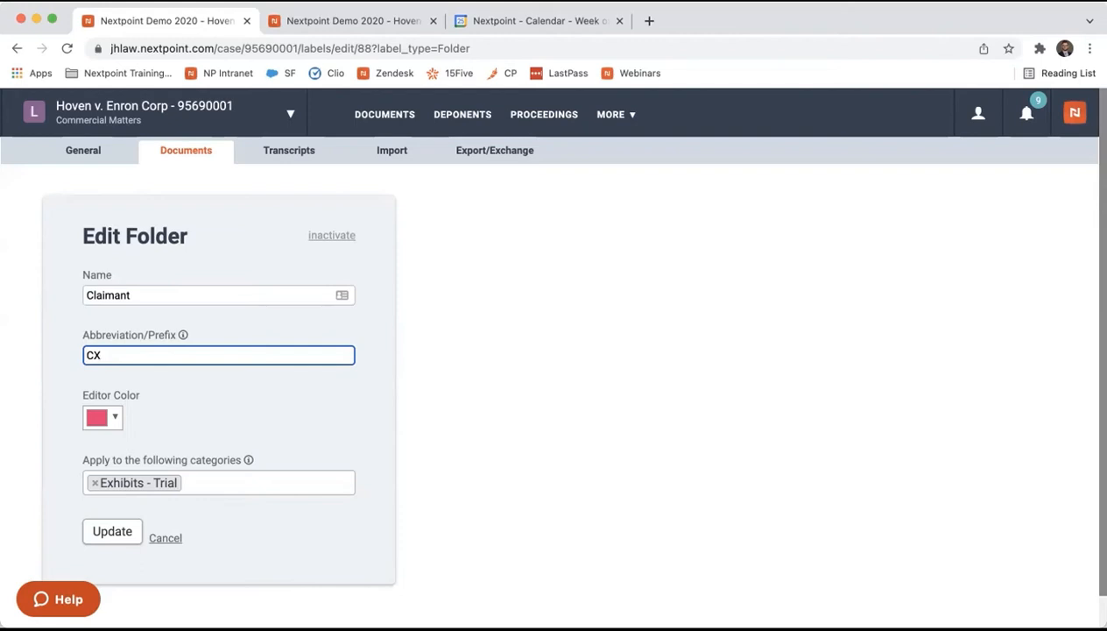
left_click(117, 413)
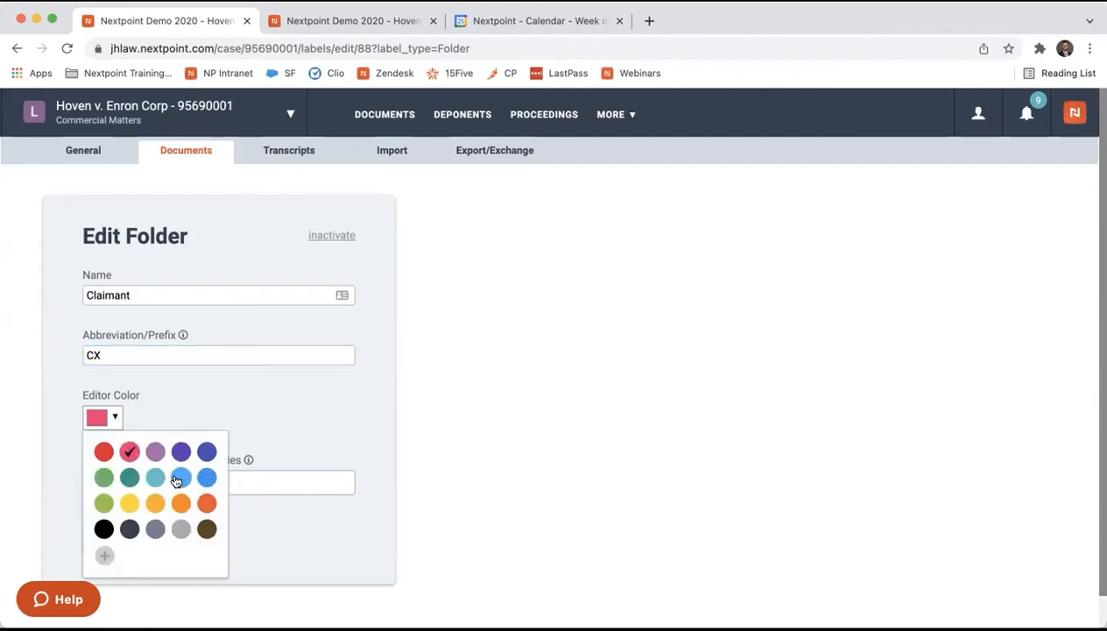
left_click(155, 503)
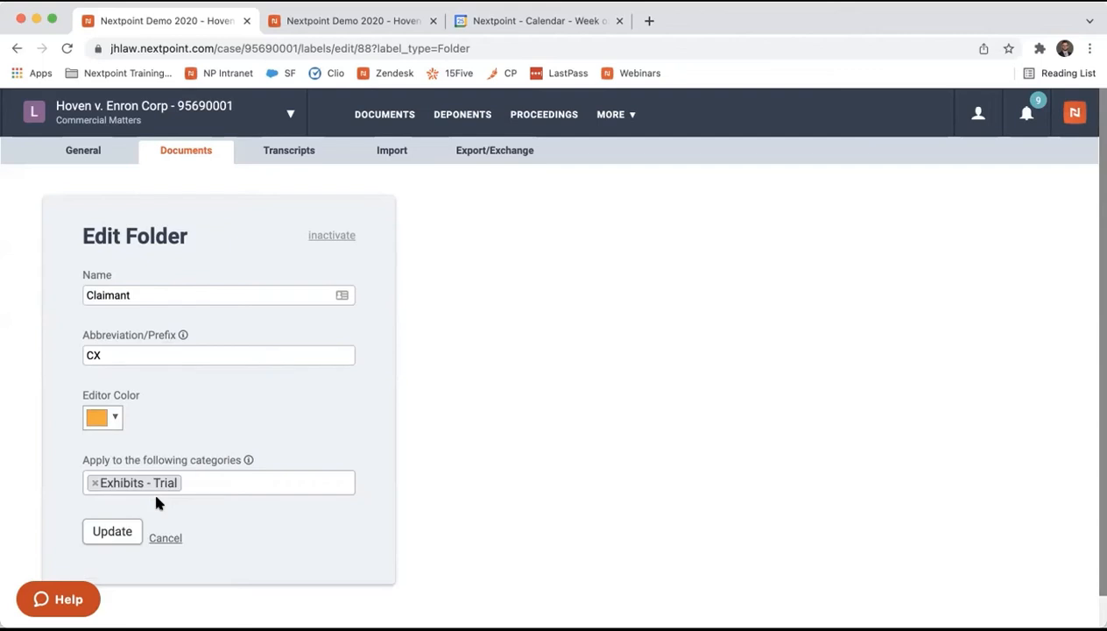
left_click(119, 532)
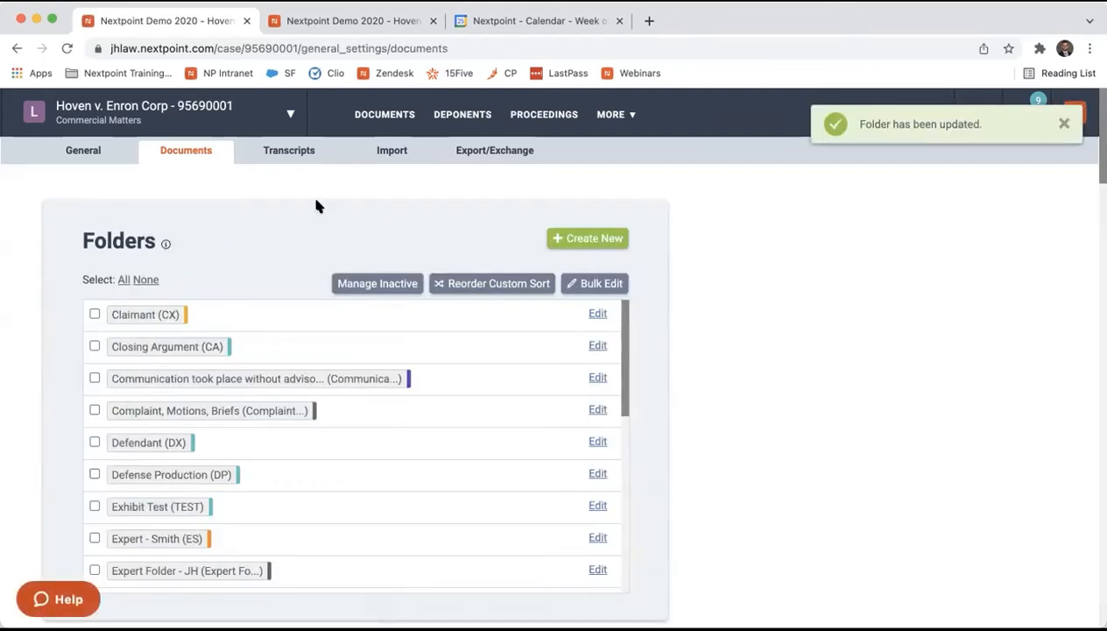
Step: Reload the Claimant folder list in the duplicate tab and widen its Folders column to check the CX-prefixed exhibit numbers
left_click(361, 21)
left_click(367, 43)
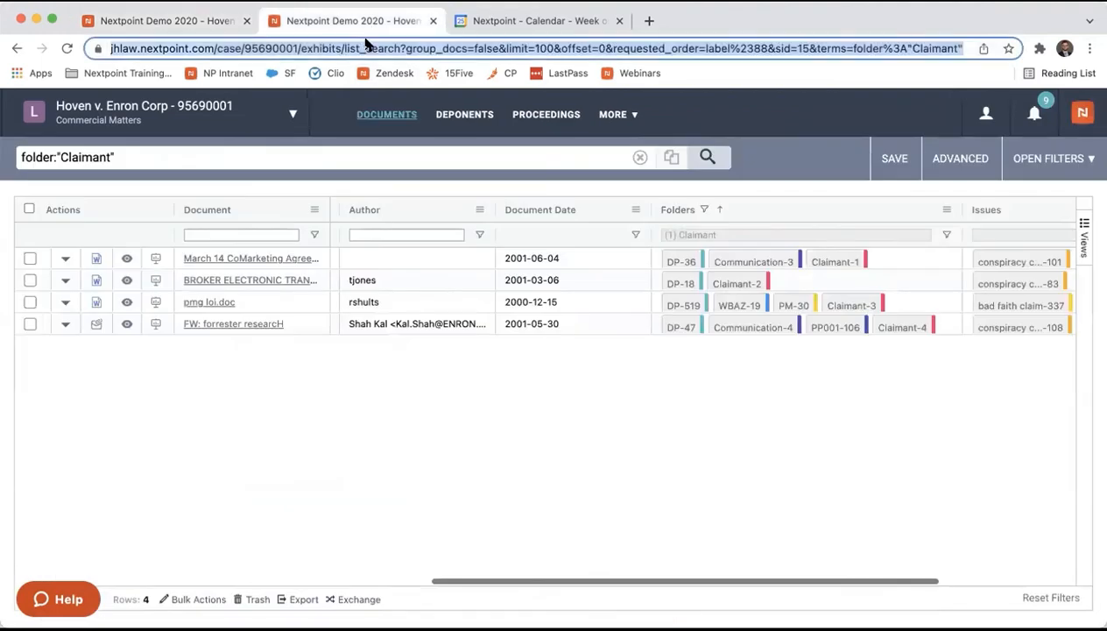
key("Return")
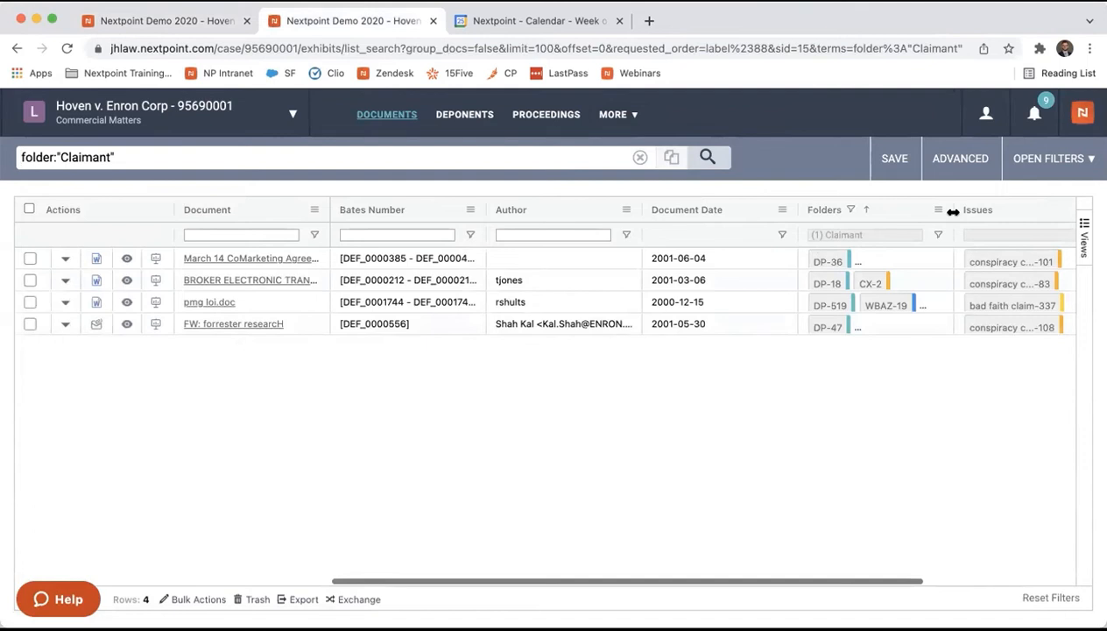
left_click_drag(953, 210, 1070, 212)
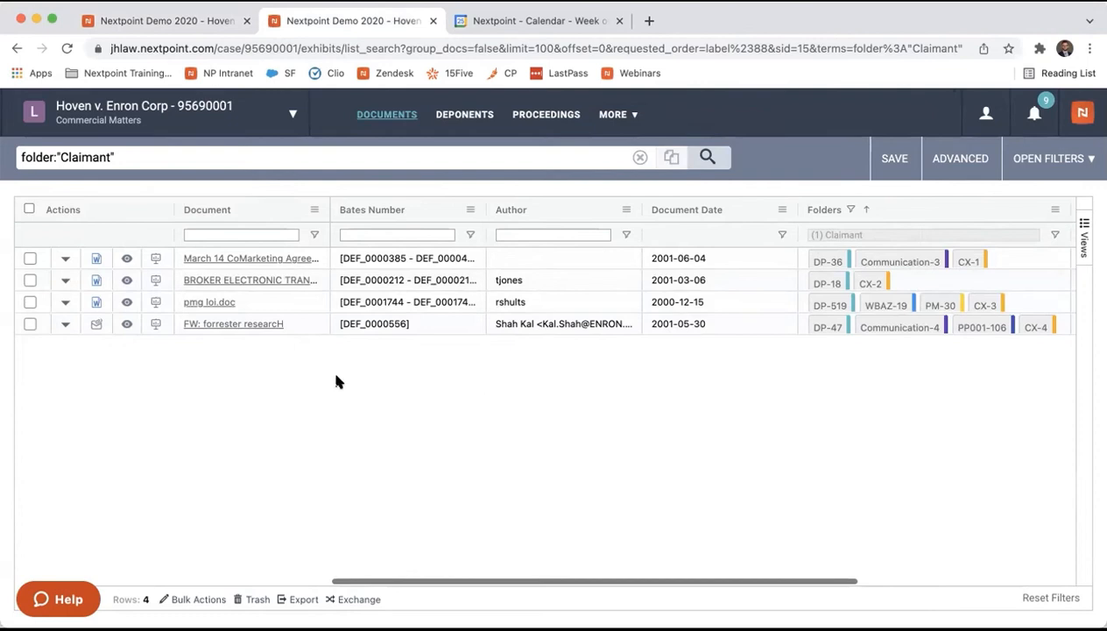
Step: Add the Claimant exhibit stamp to March 14 CoMarketing Agreement.DOC, widen it in the page's upper-left corner, and apply it, continuing to the following document
left_click(277, 260)
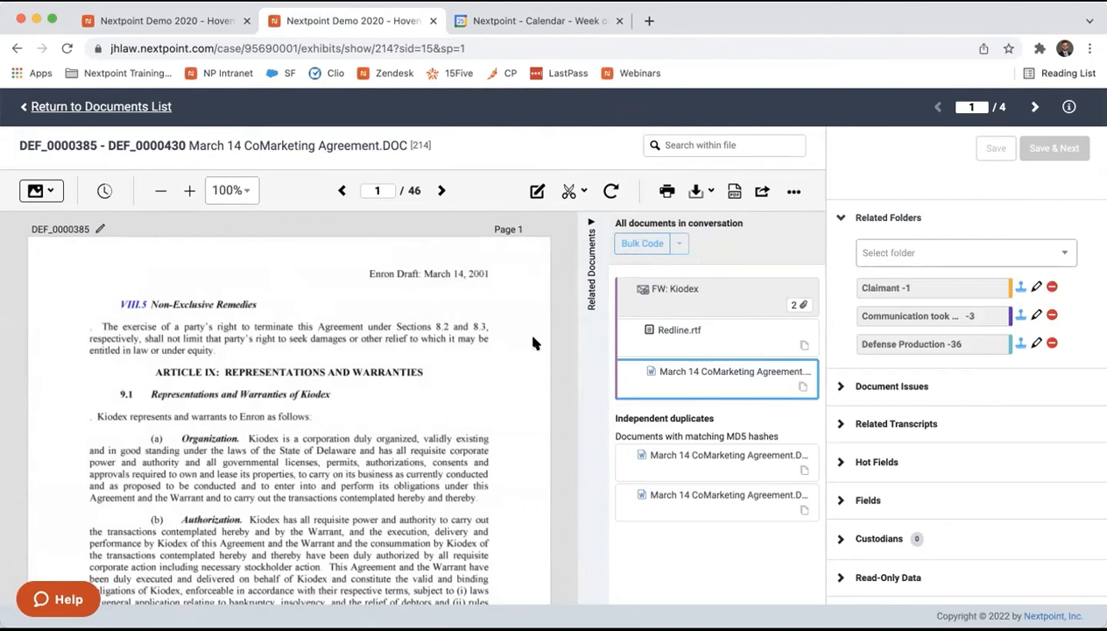
left_click(1019, 289)
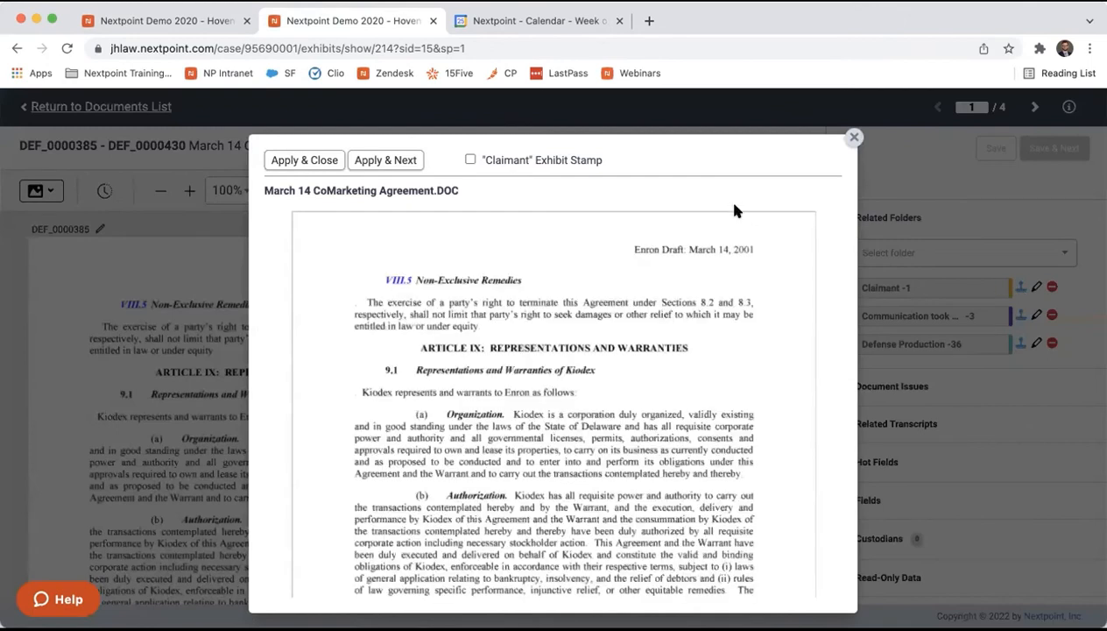
left_click(470, 160)
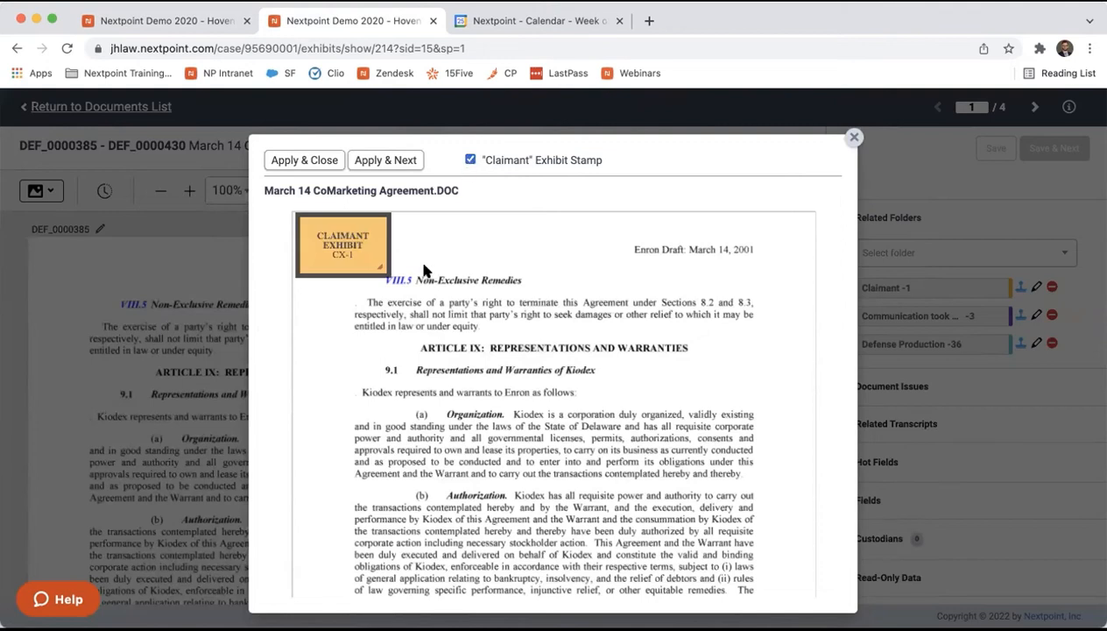
left_click_drag(351, 246, 406, 261)
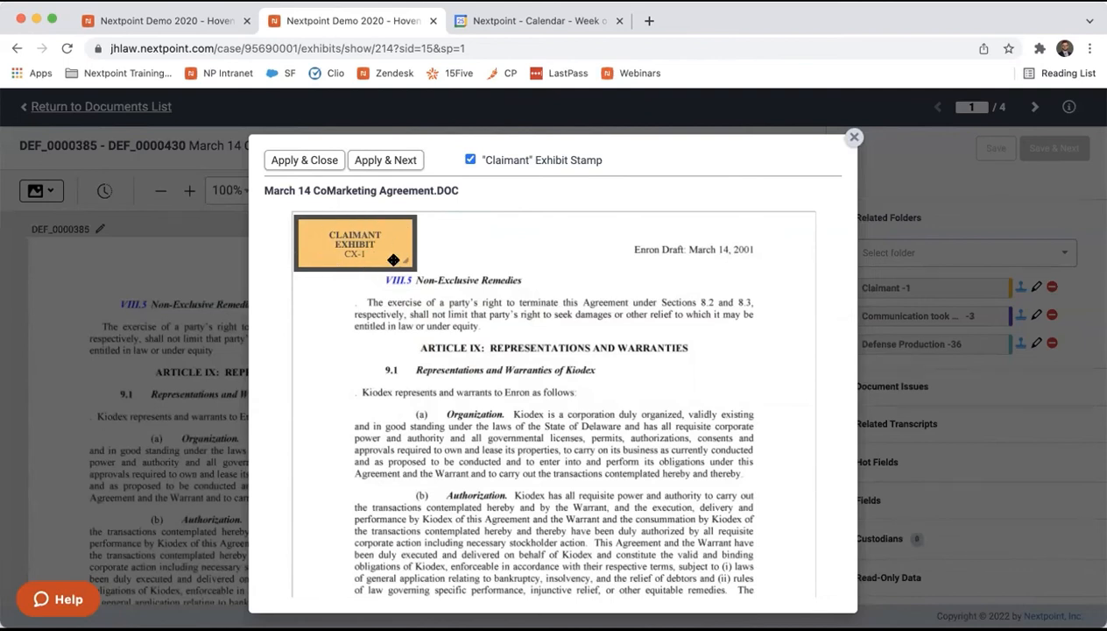
left_click(402, 167)
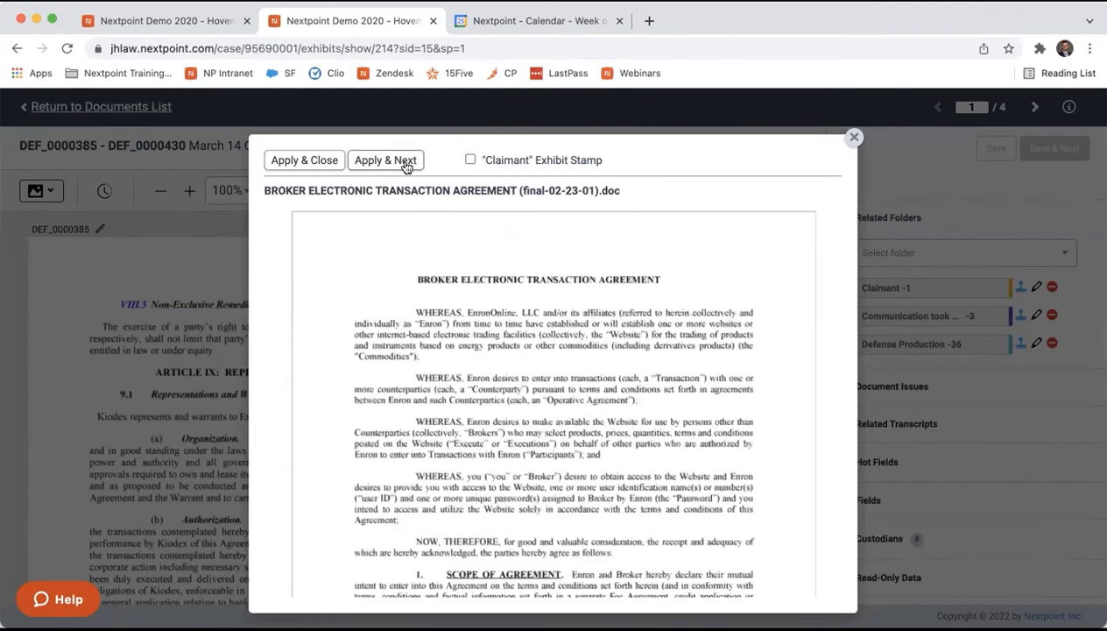
Step: Add the Claimant exhibit stamp to BROKER ELECTRONIC TRANSACTION AGREEMENT, shrink it within the page's upper-right corner, and apply it, continuing to the following document
left_click(470, 160)
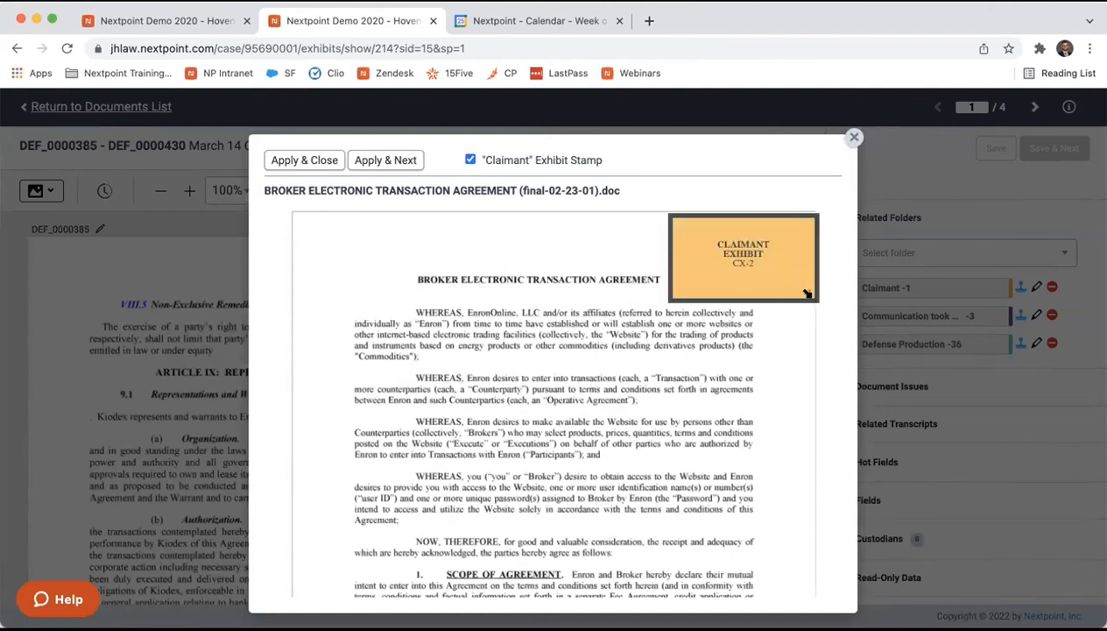
left_click_drag(807, 293, 763, 269)
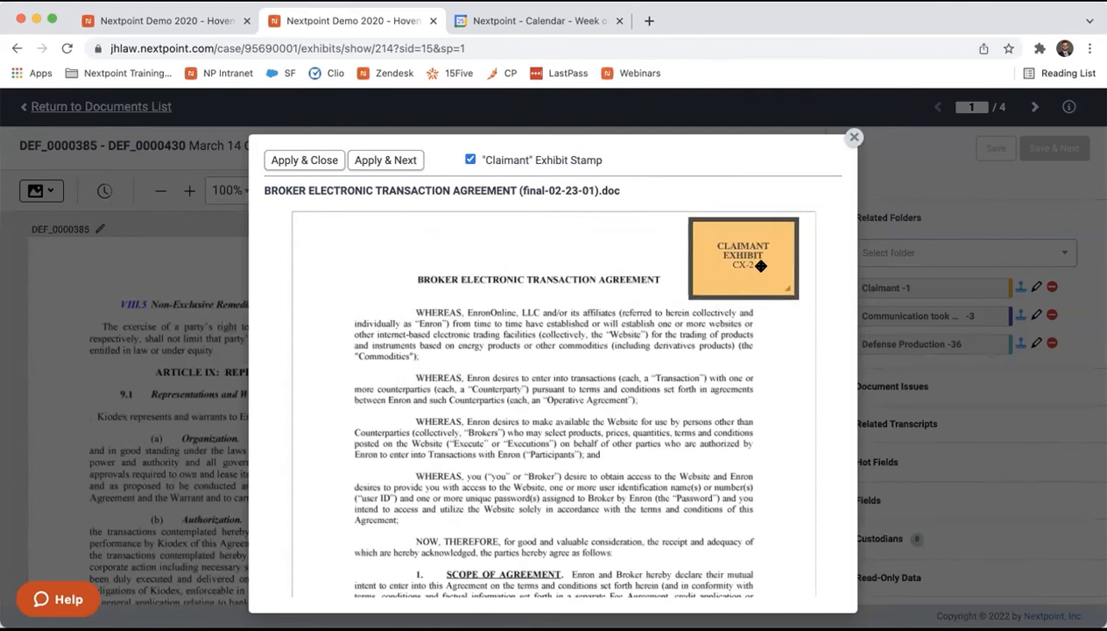
left_click(398, 161)
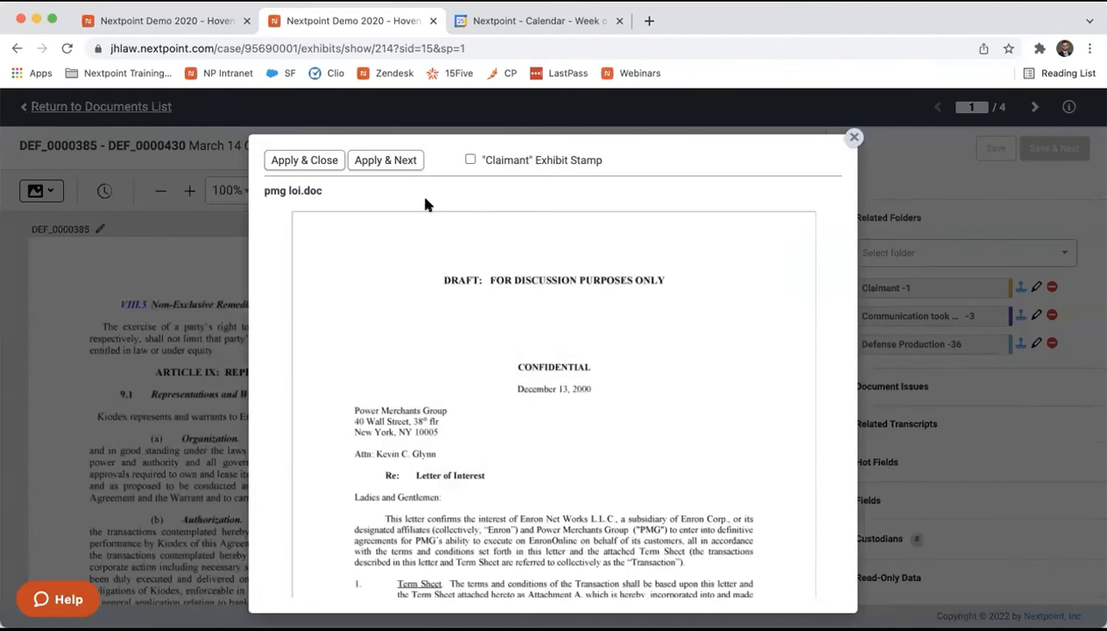
Step: Apply the Claimant exhibit stamp to pmg loi.doc and to the last document, FW: forrester researcH, closing the stamping dialog
left_click(469, 160)
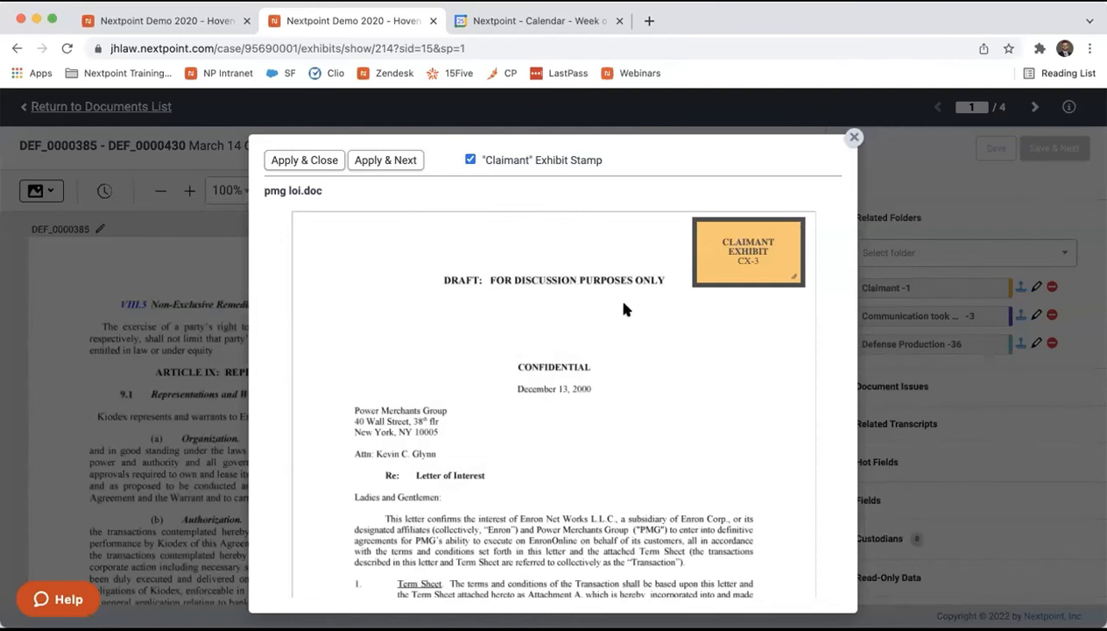
left_click(373, 160)
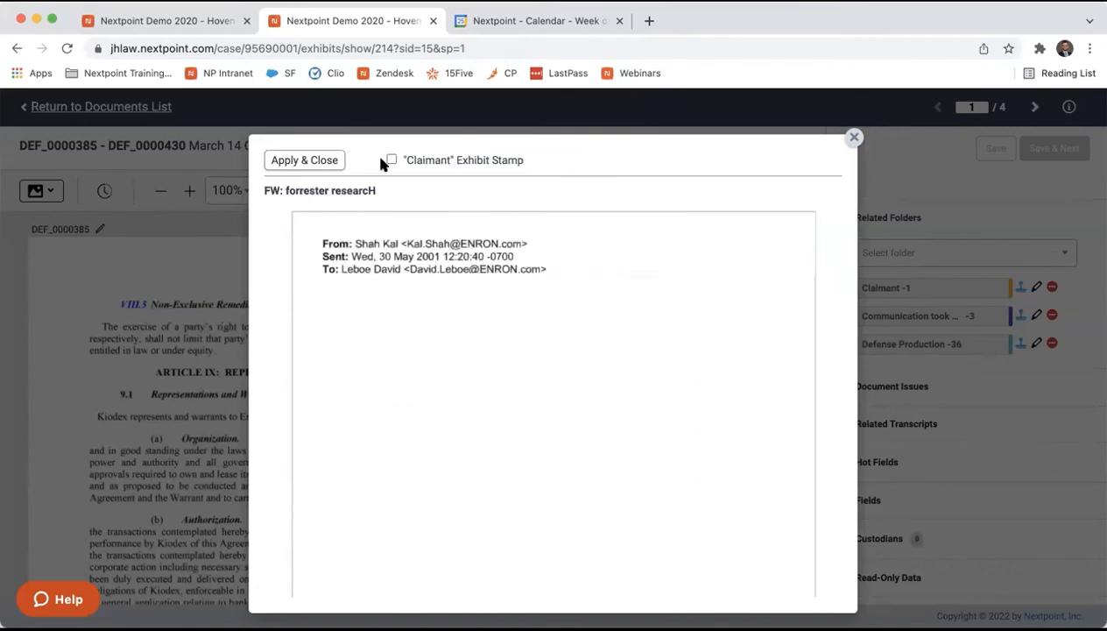
left_click(391, 161)
left_click(326, 163)
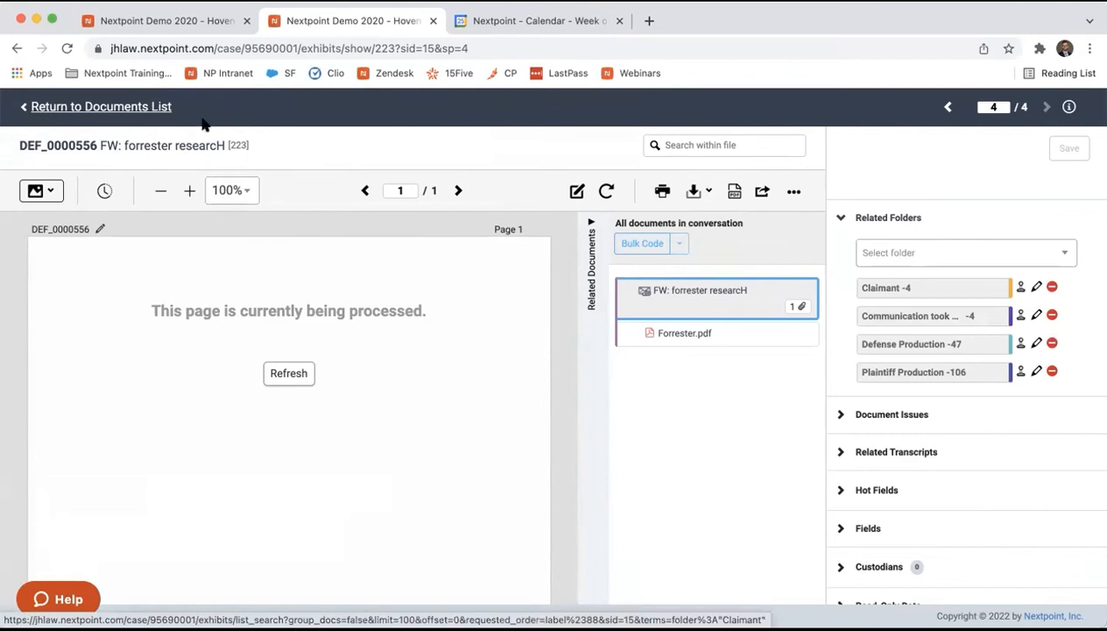
Step: Return to the Claimant documents list and open March 14 CoMarketing Agreement.DOC to check its applied exhibit stamp
left_click(149, 107)
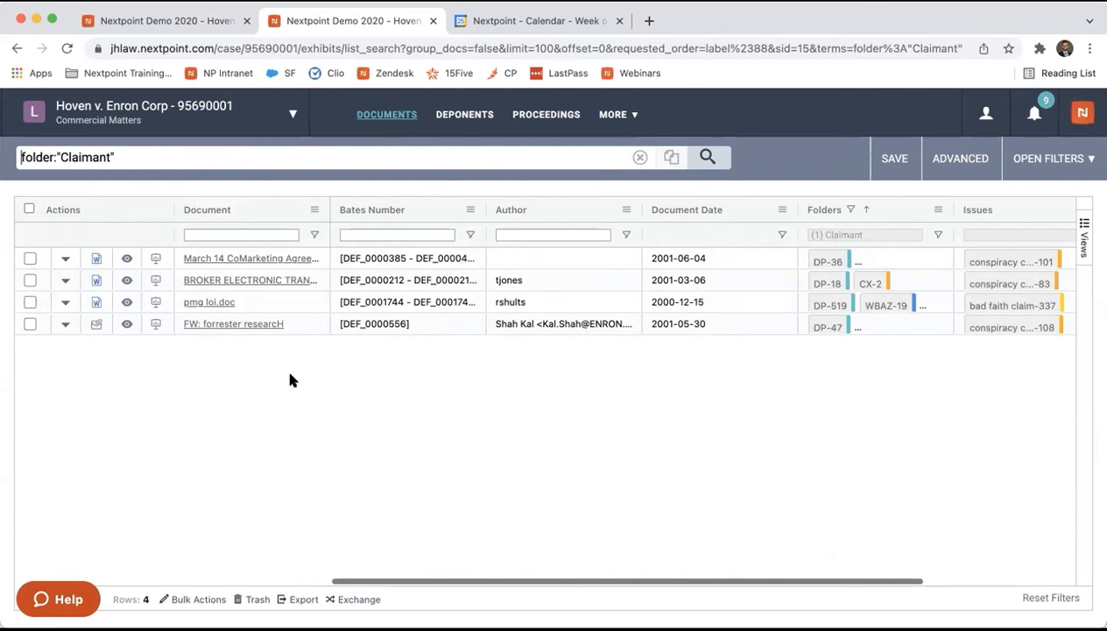
left_click(273, 262)
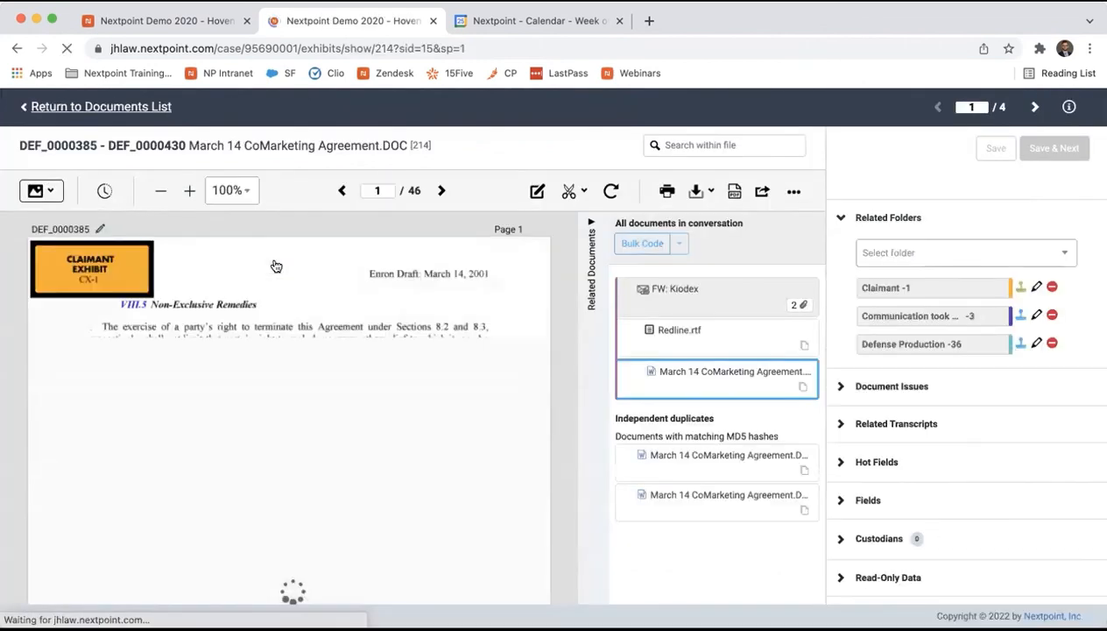